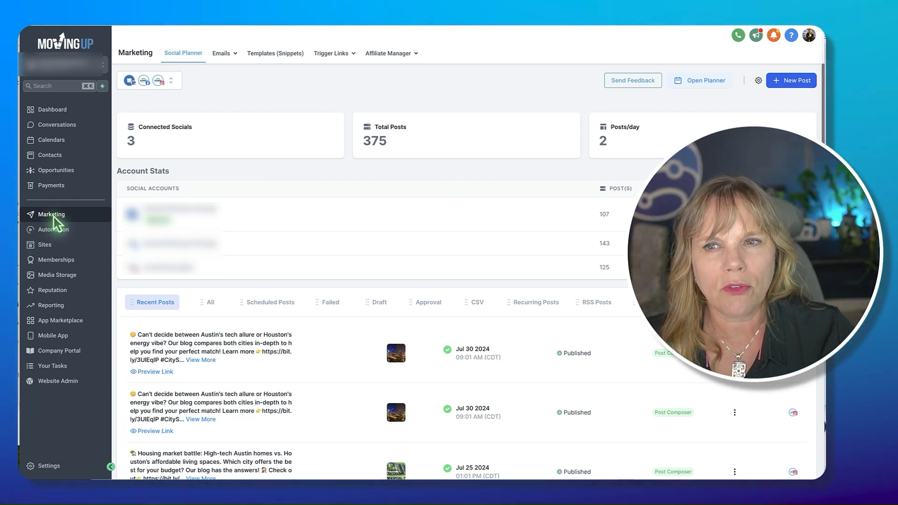
# Open the message templates (snippets) and read through the Insurance and Liability Coverage Information email template
pyautogui.click(276, 55)
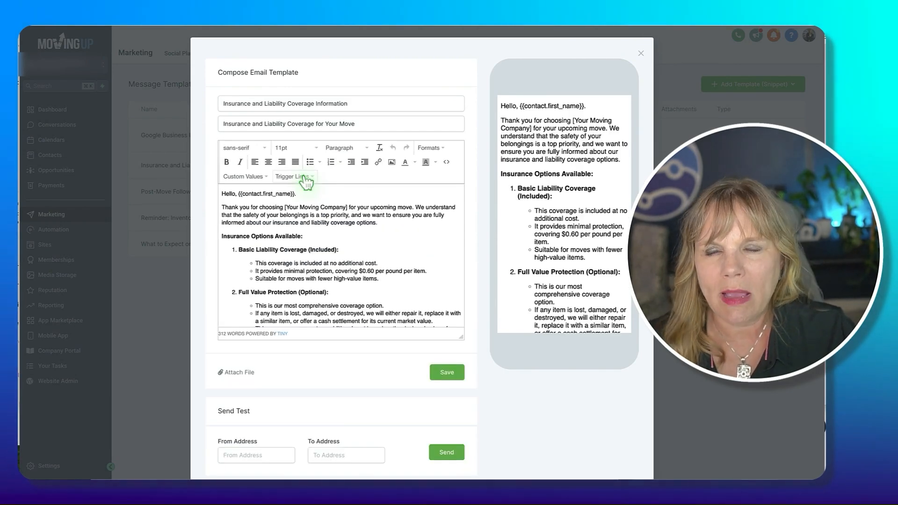
pyautogui.scroll(-2, 306, 228)
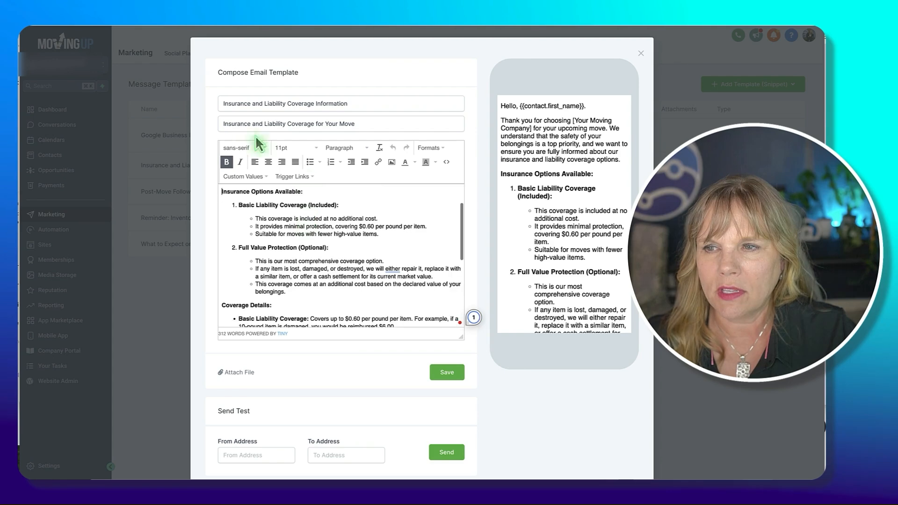
pyautogui.scroll(2, 356, 268)
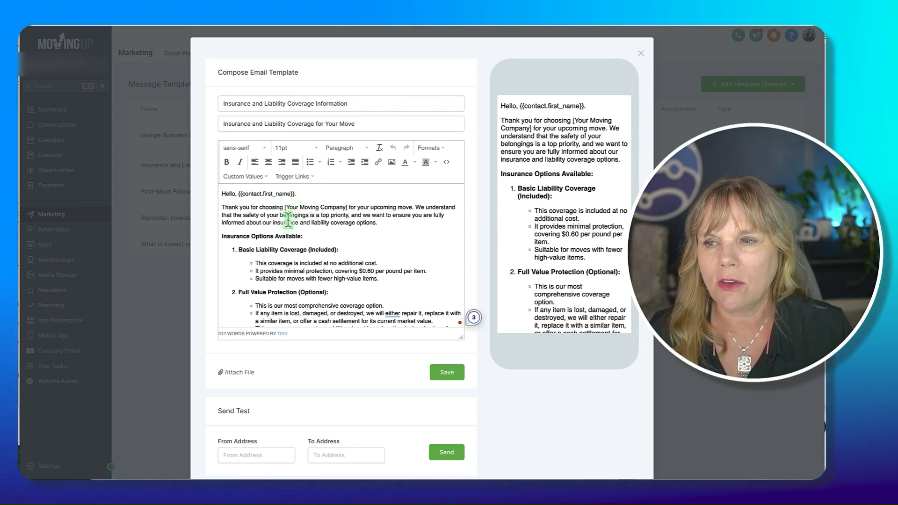
pyautogui.scroll(-8, 288, 219)
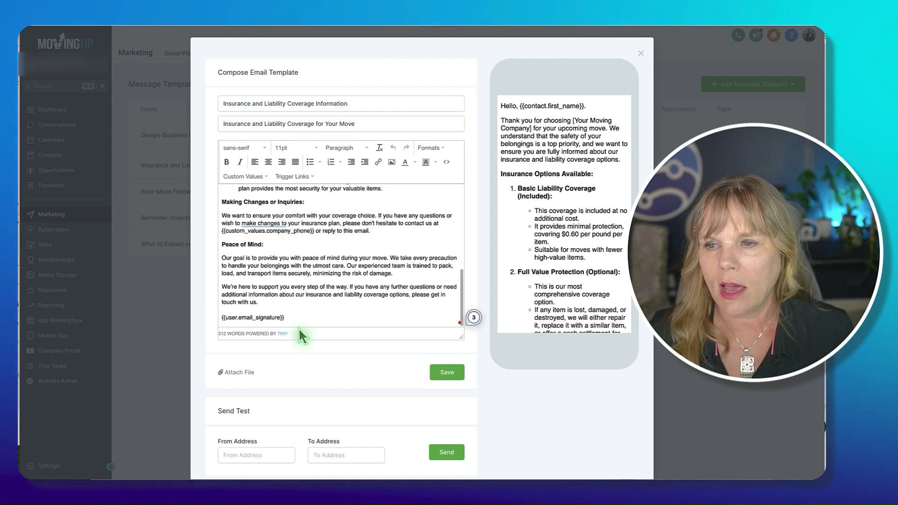
# Examine the email signature and company phone placeholders in the body of the insurance email template
pyautogui.moveTo(284, 317); pyautogui.dragTo(220, 319)
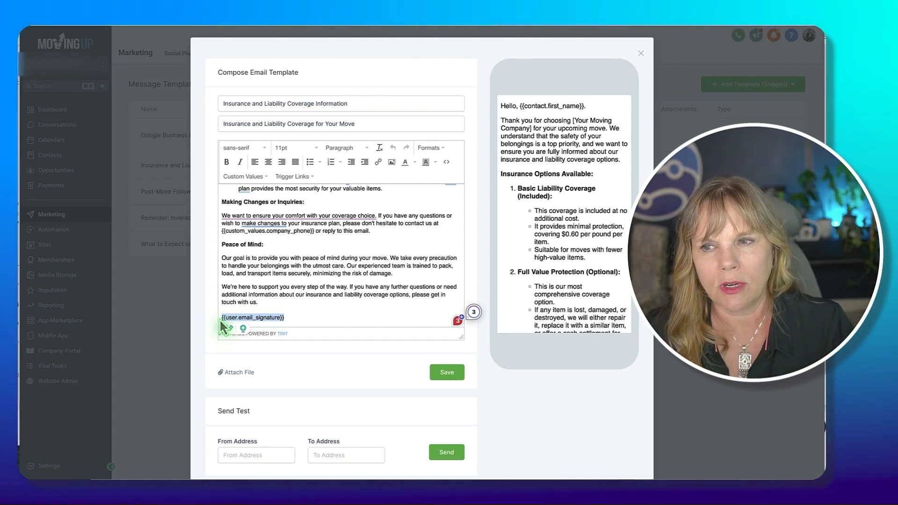
pyautogui.scroll(1, 241, 290)
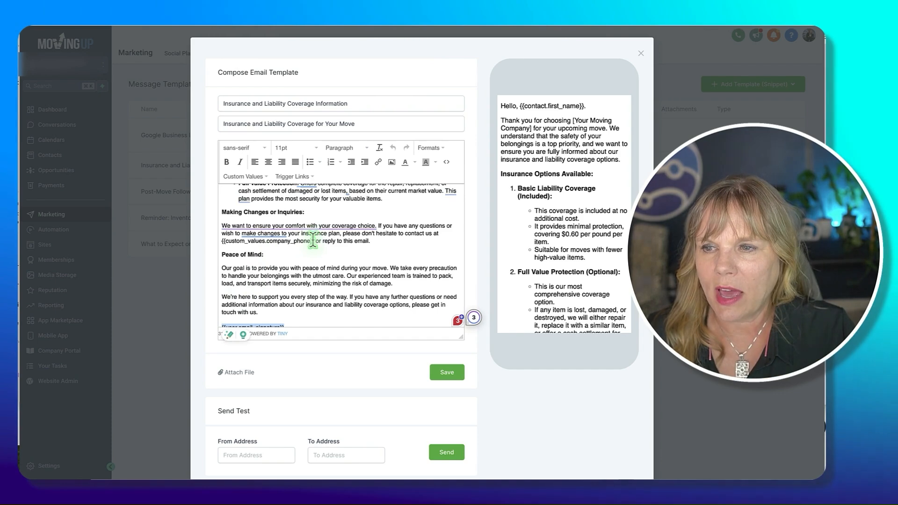
pyautogui.moveTo(250, 242); pyautogui.dragTo(223, 241)
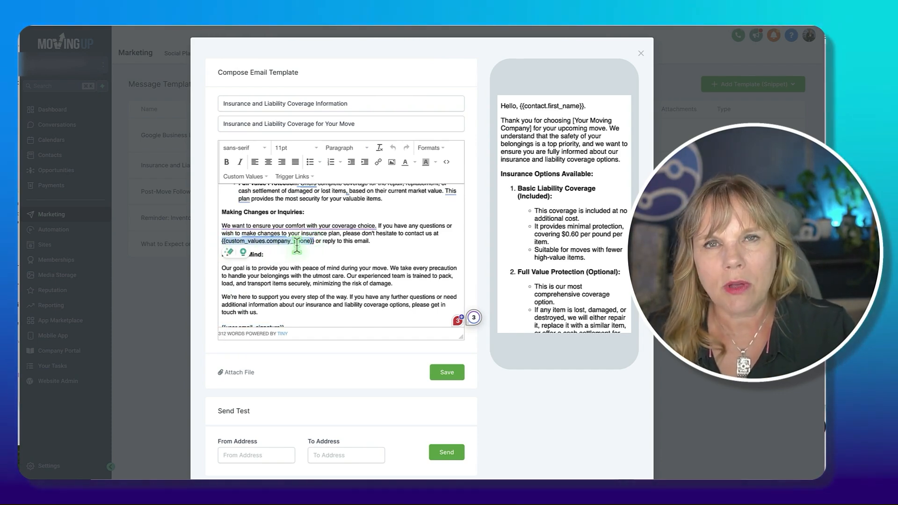
pyautogui.click(300, 247)
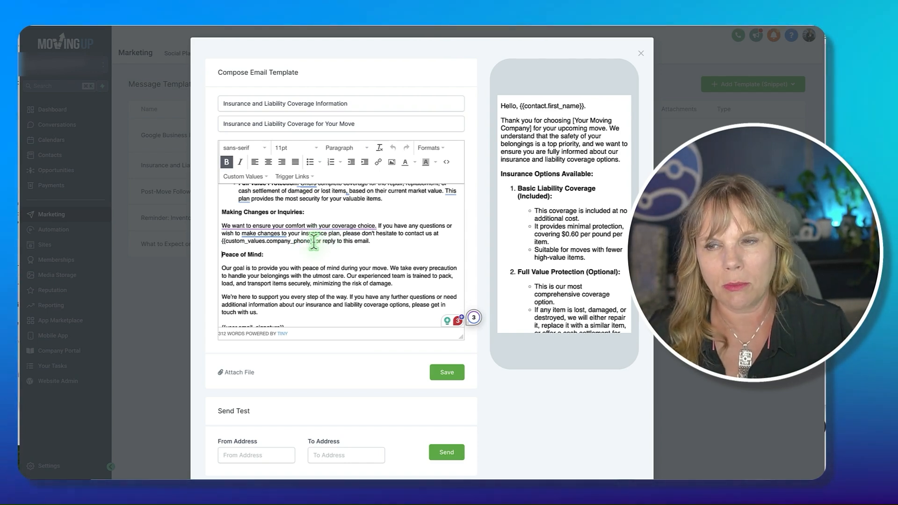
pyautogui.moveTo(313, 242); pyautogui.dragTo(223, 242)
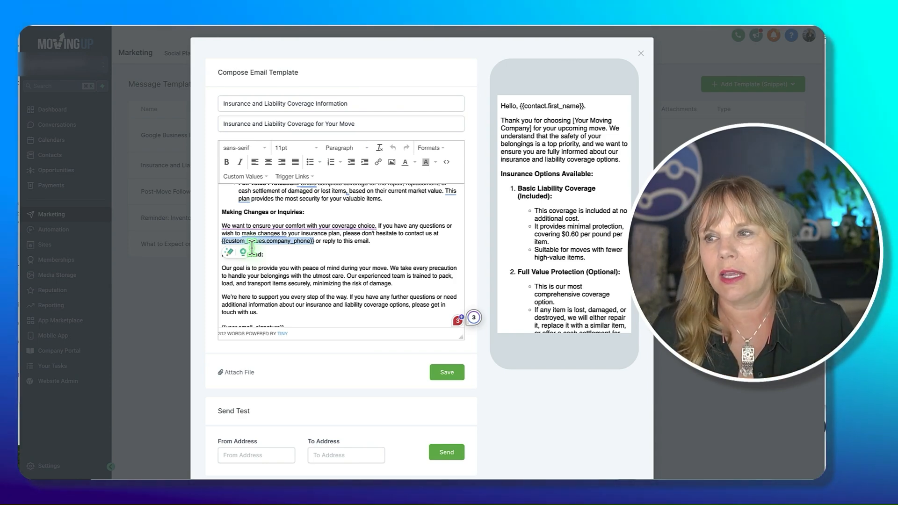
pyautogui.scroll(1, 300, 238)
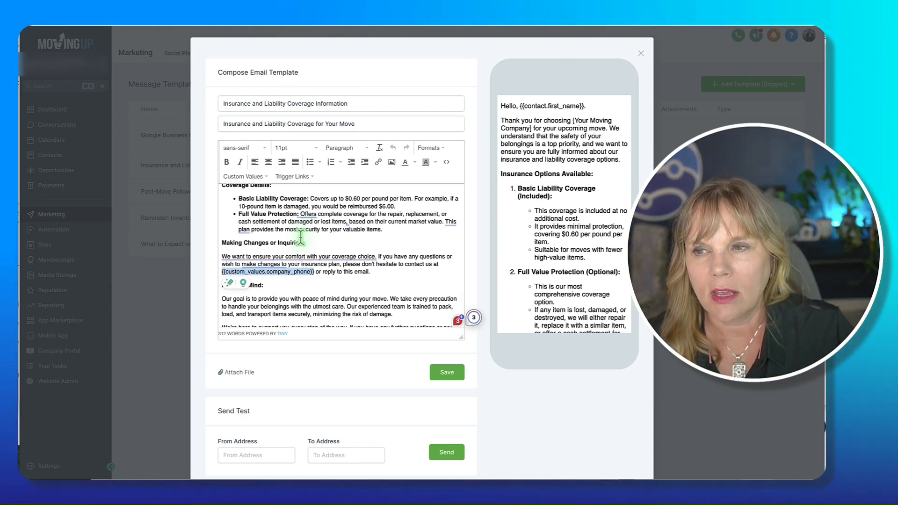
pyautogui.scroll(1, 300, 237)
pyautogui.scroll(2, 300, 236)
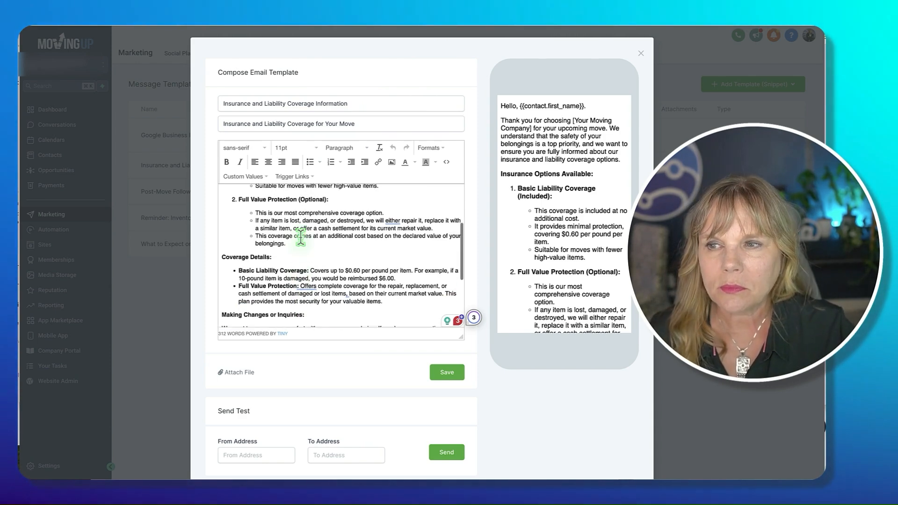
# Accept the writing suggestion to remove "either" from the Full Value Protection bullet
pyautogui.moveTo(395, 260)
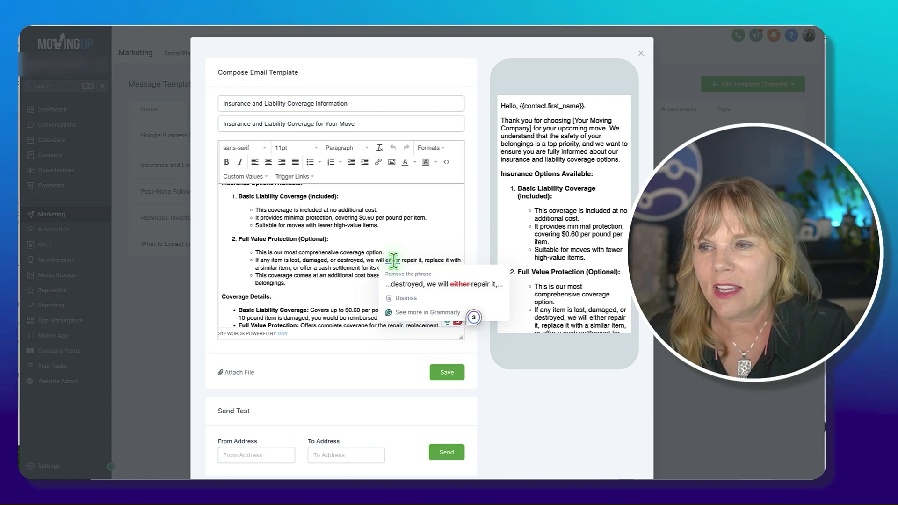
pyautogui.click(422, 283)
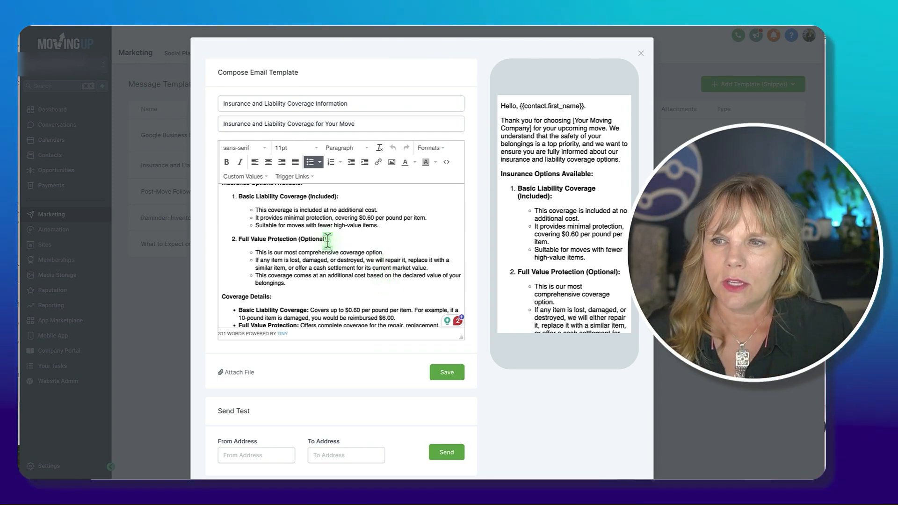
# Look through the custom values and contact fields available for the email template, and close the template
pyautogui.scroll(2, 258, 192)
pyautogui.click(257, 177)
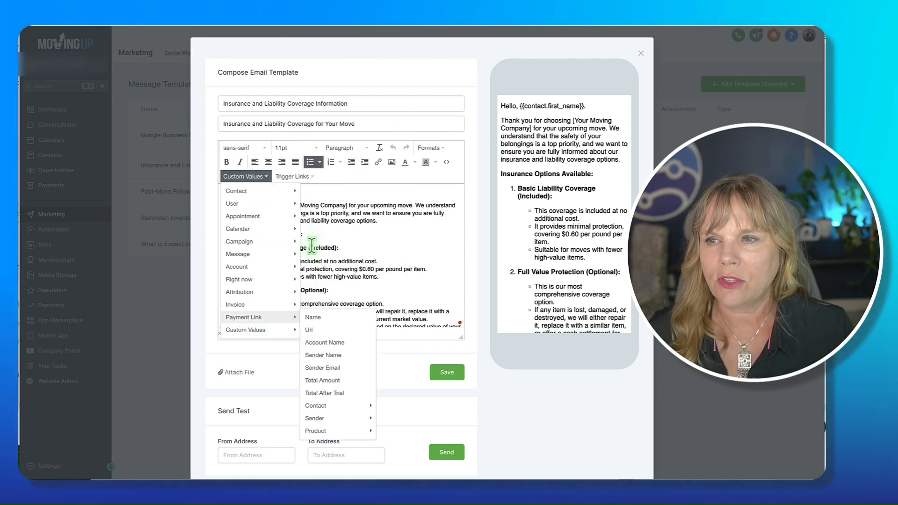
pyautogui.moveTo(278, 333)
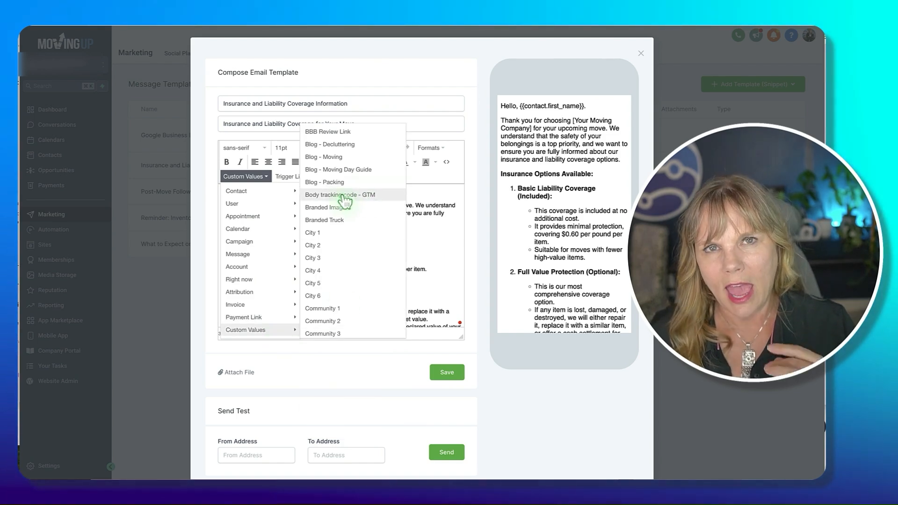
pyautogui.scroll(-10, 341, 189)
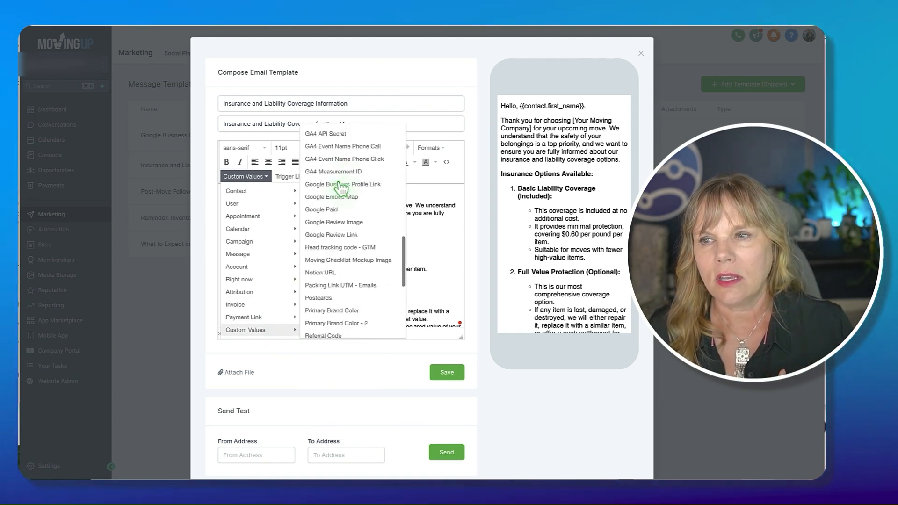
pyautogui.scroll(3, 328, 322)
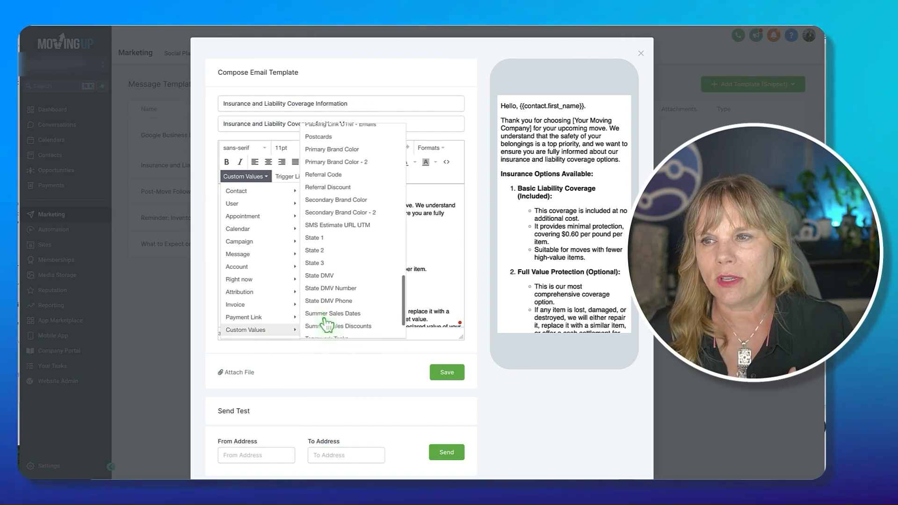
pyautogui.scroll(5, 330, 229)
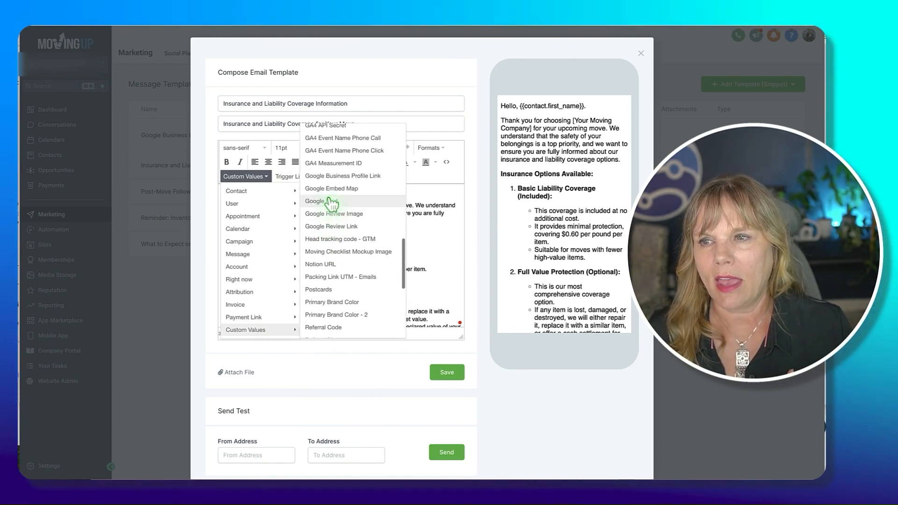
pyautogui.scroll(3, 330, 201)
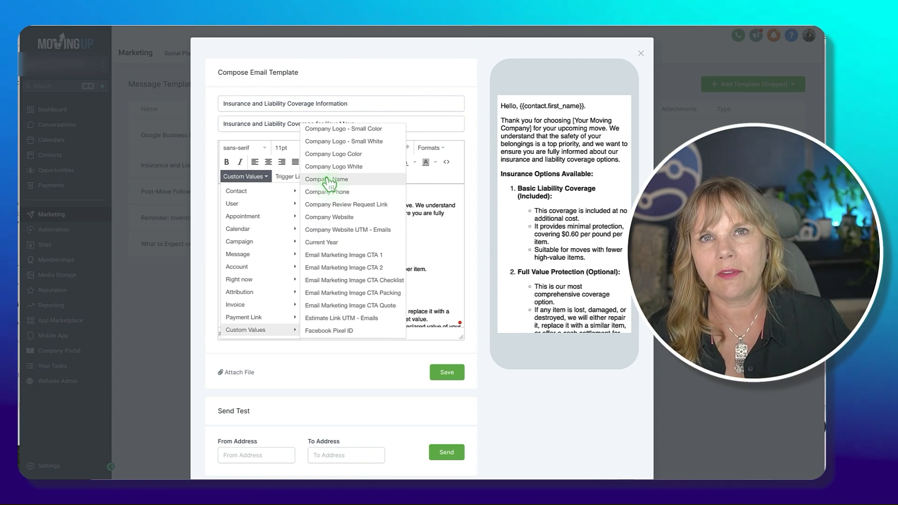
pyautogui.moveTo(250, 192)
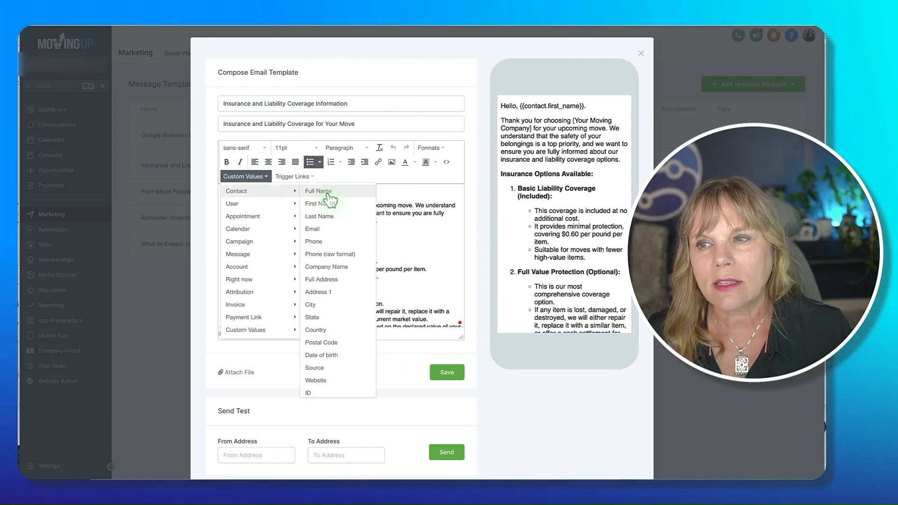
pyautogui.scroll(-2, 349, 379)
pyautogui.scroll(2, 327, 240)
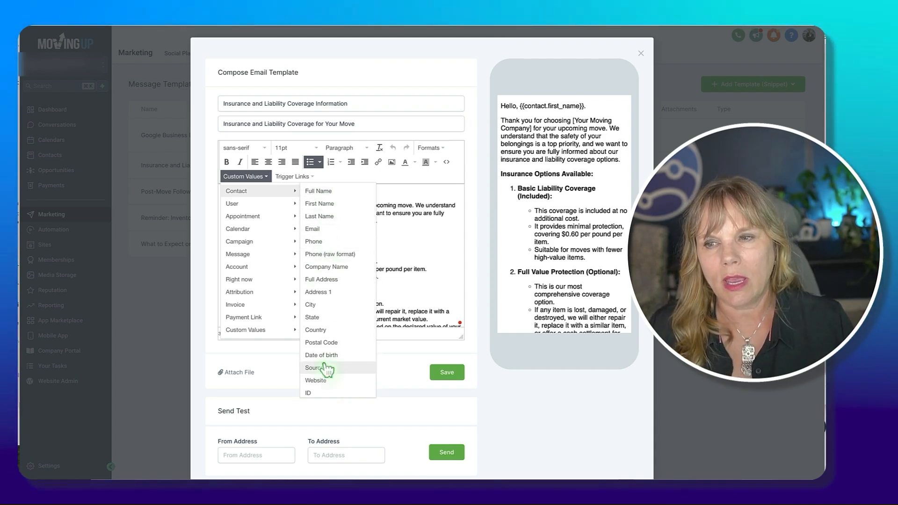
pyautogui.moveTo(247, 330)
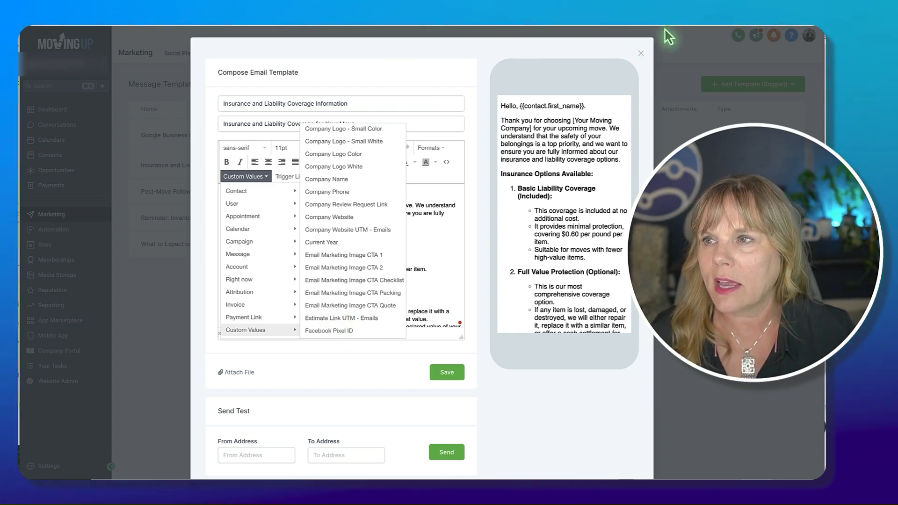
pyautogui.click(641, 54)
# Start a new text template (snippet) and name it "Instagram DM"
pyautogui.click(723, 86)
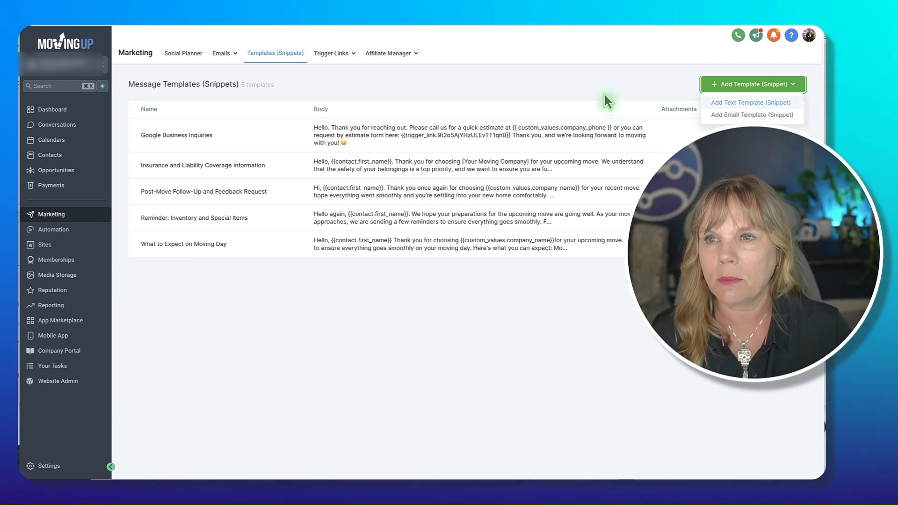
pyautogui.click(240, 132)
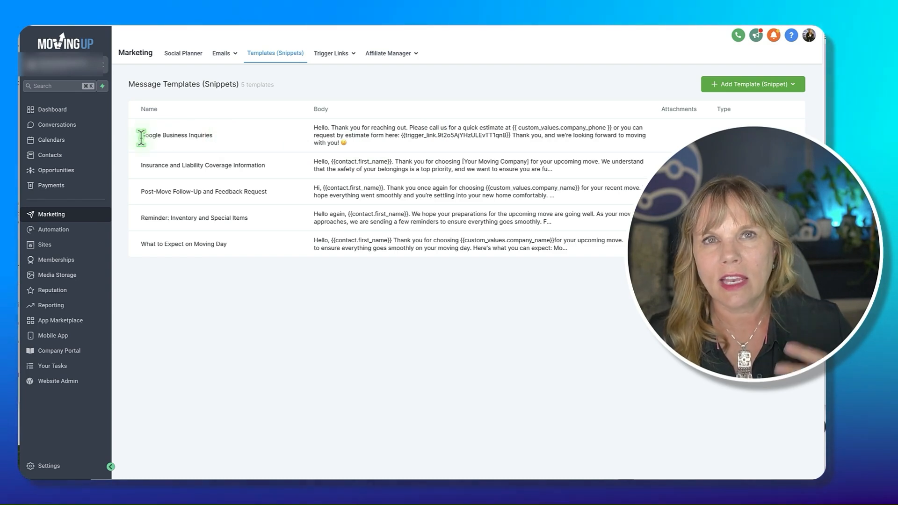
pyautogui.click(723, 85)
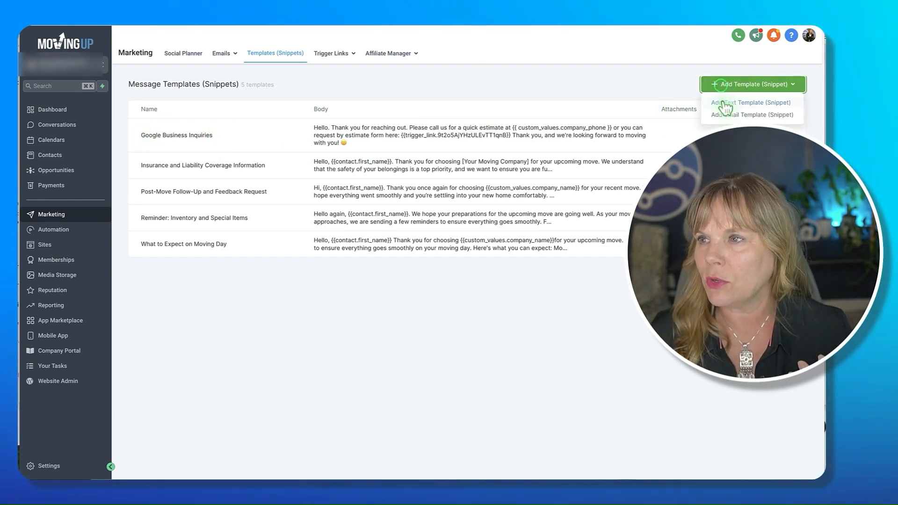
pyautogui.click(721, 98)
pyautogui.click(273, 104)
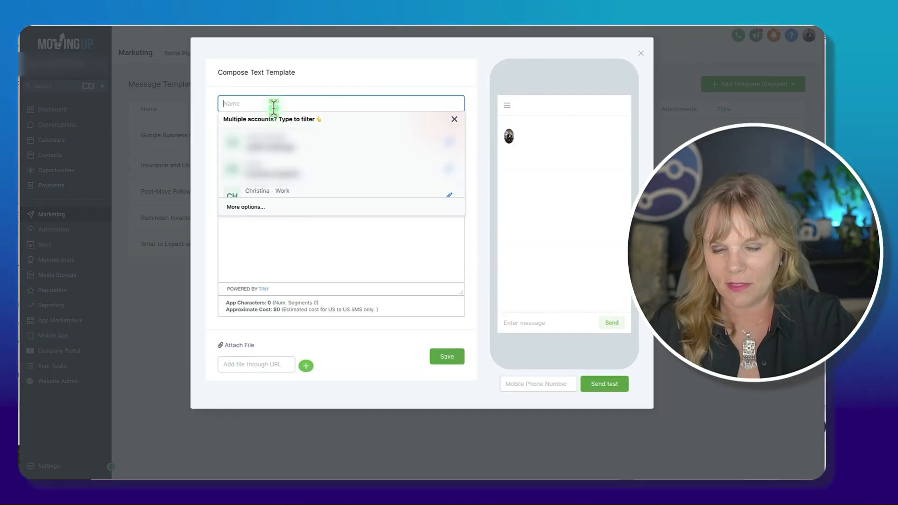
pyautogui.write('Instagram D')
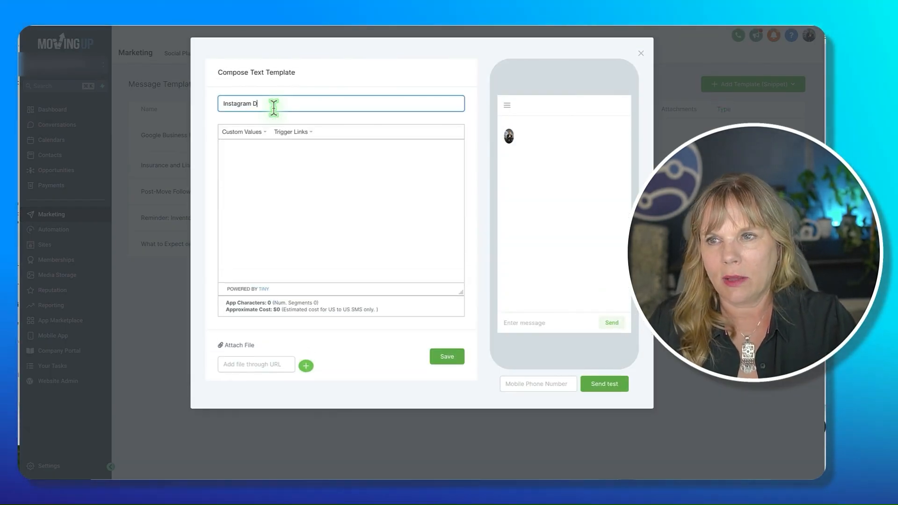
pyautogui.write('M')
pyautogui.click(275, 181)
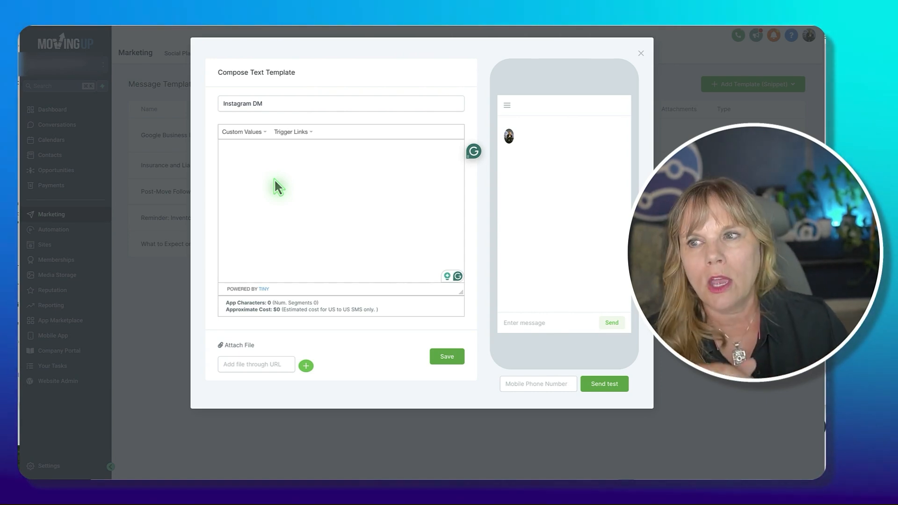
# Change the template name to "DM -" by adding a dash and removing the word "Instagram"
pyautogui.click(286, 101)
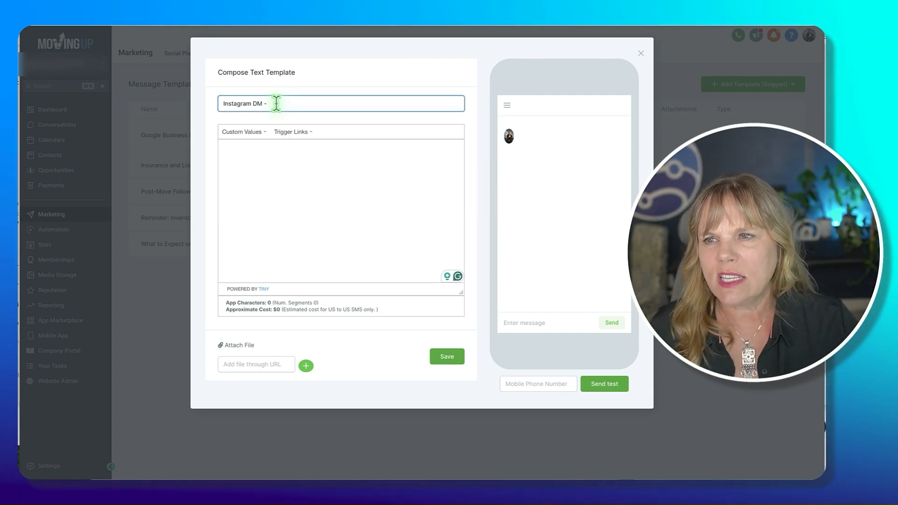
pyautogui.moveTo(252, 103); pyautogui.dragTo(214, 104)
pyautogui.press('BackSpace')
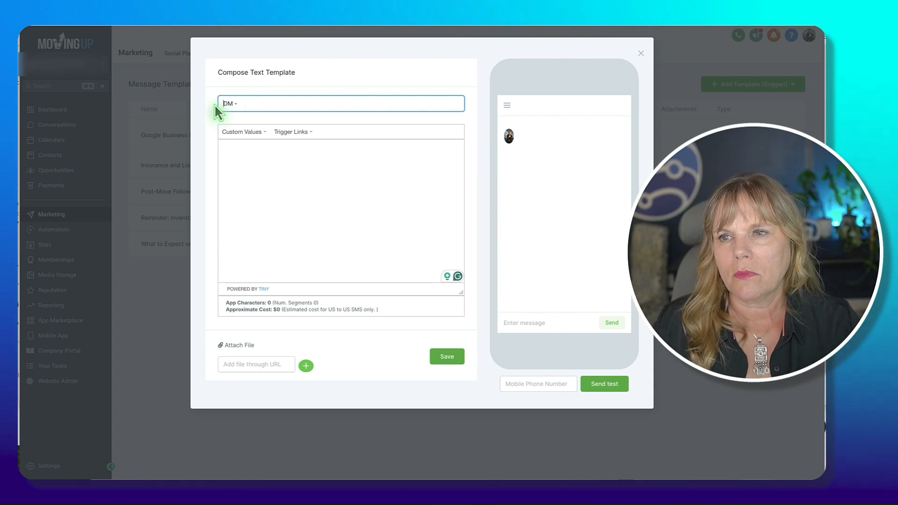
pyautogui.click(288, 153)
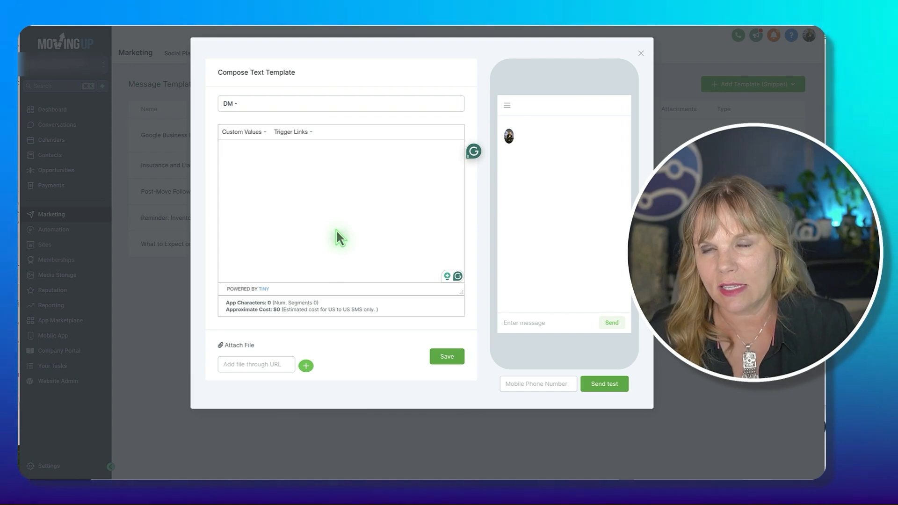
pyautogui.click(288, 198)
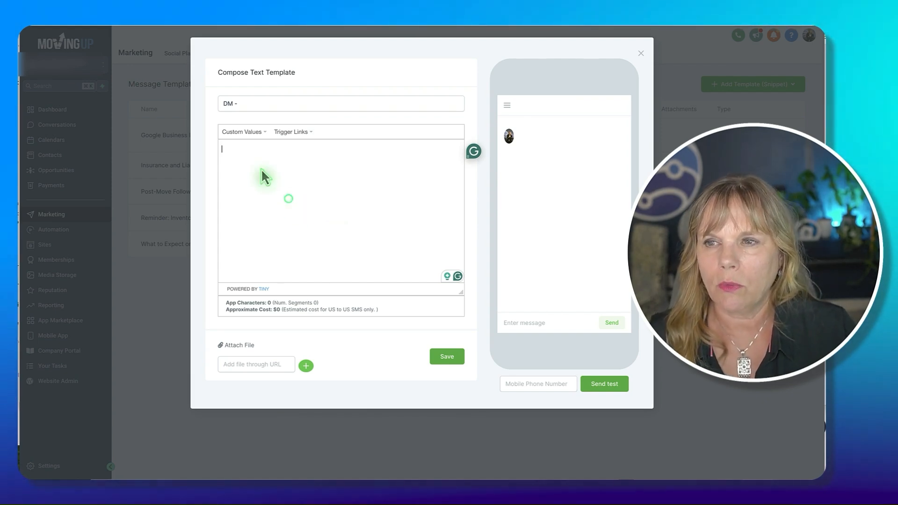
pyautogui.click(252, 99)
pyautogui.write('4 B')
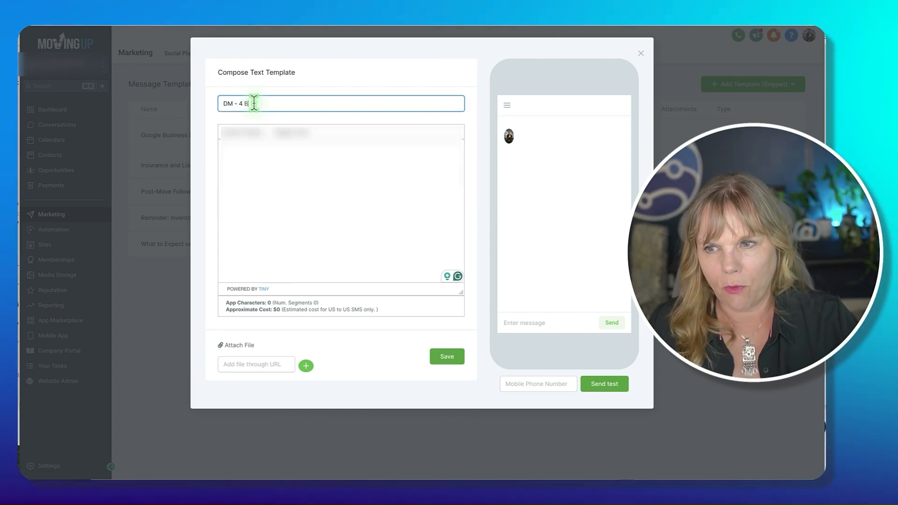
pyautogui.press('BackSpace')
pyautogui.press('BackSpace')
pyautogui.press('BackSpace')
# Complete the template name so it reads "DM - Estimate Request"
pyautogui.write('Estimate')
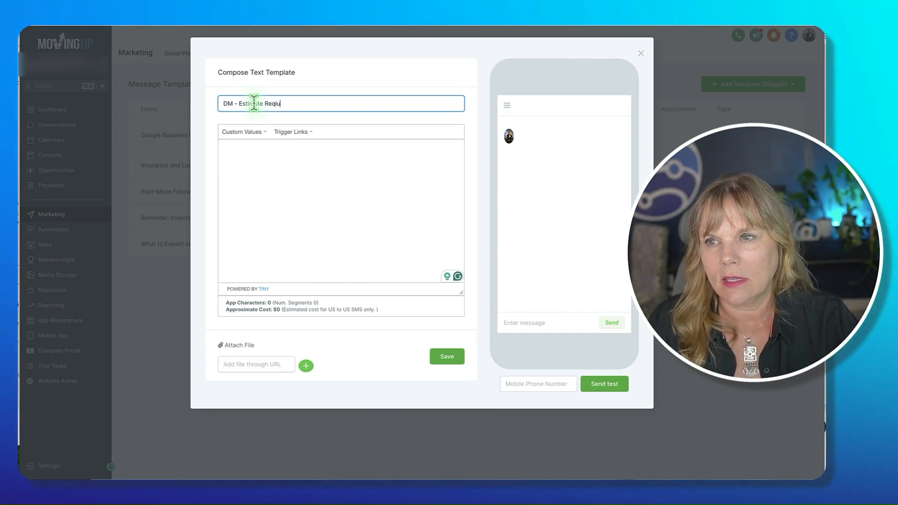
pyautogui.write(' Reqiuest')
pyautogui.press('BackSpace')
pyautogui.press('BackSpace')
pyautogui.press('BackSpace')
pyautogui.press('BackSpace')
pyautogui.press('BackSpace')
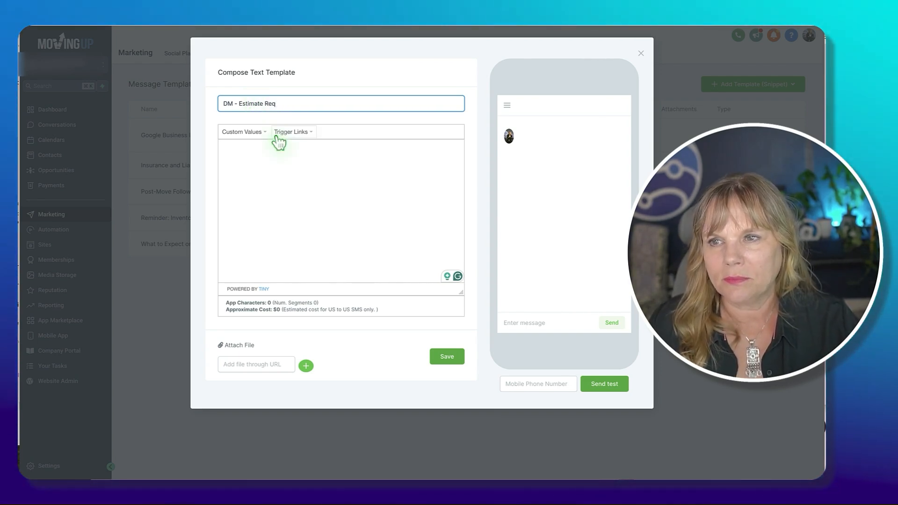
pyautogui.write('uest')
# Start the message body with the greeting "Hi there, {{contact.first_name}}." using the contact's first name custom value
pyautogui.click(295, 170)
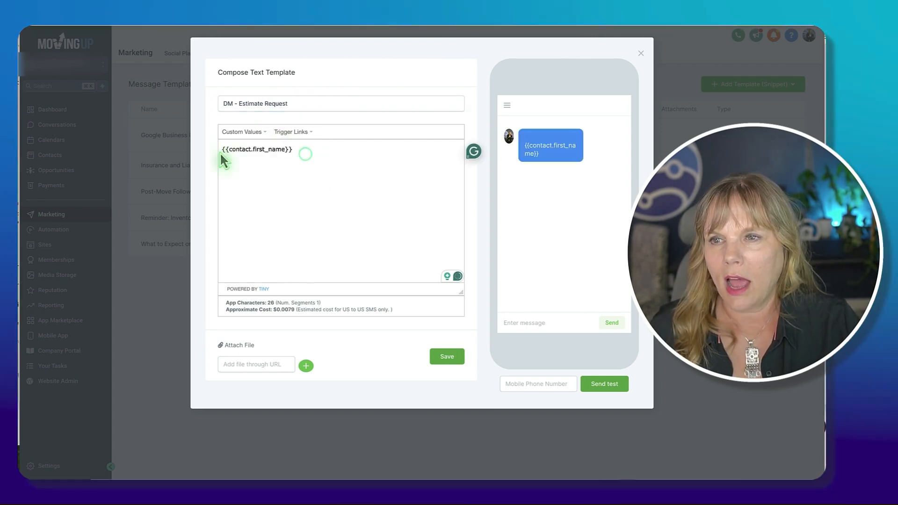
pyautogui.click(220, 149)
pyautogui.write('Hi there')
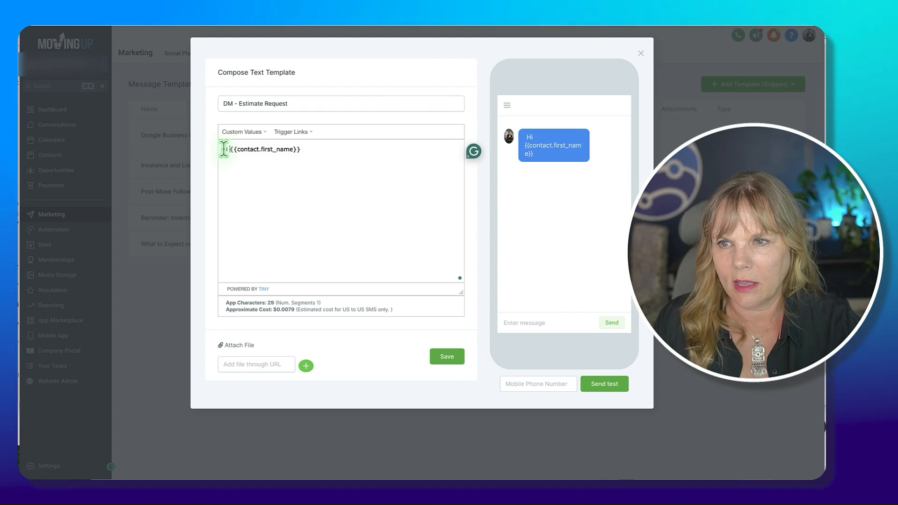
pyautogui.write(', ')
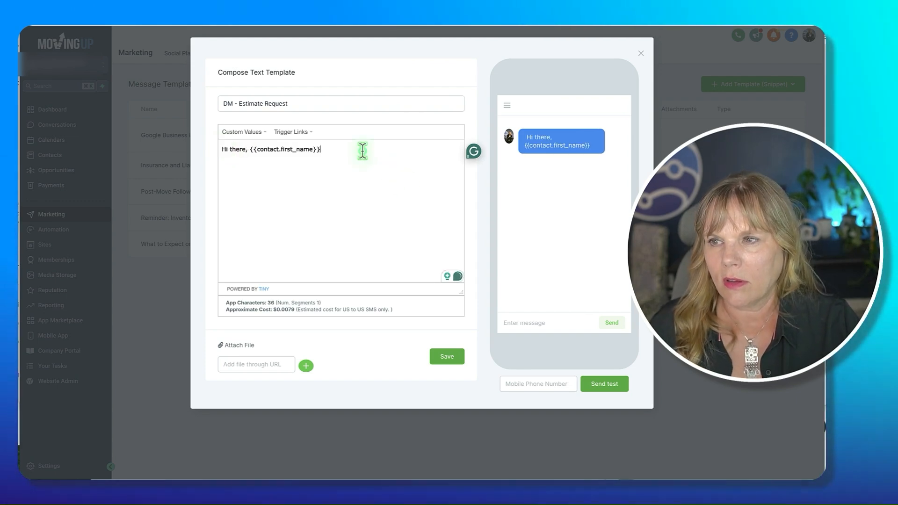
pyautogui.write('.')
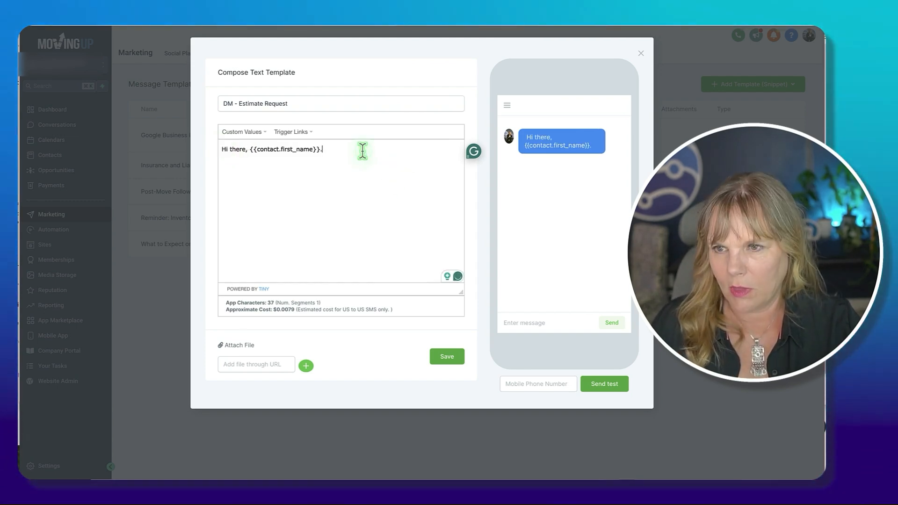
# Add a second line to the message reading "Happy to help. Please visit our estimate page at,"
pyautogui.press('Return')
pyautogui.write('Happy to help, pl')
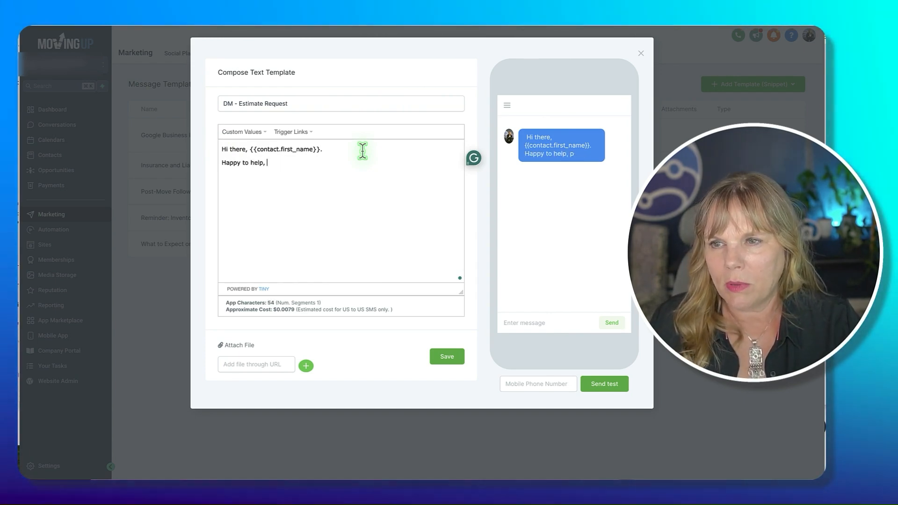
pyautogui.press('BackSpace')
pyautogui.press('BackSpace')
pyautogui.write('. ')
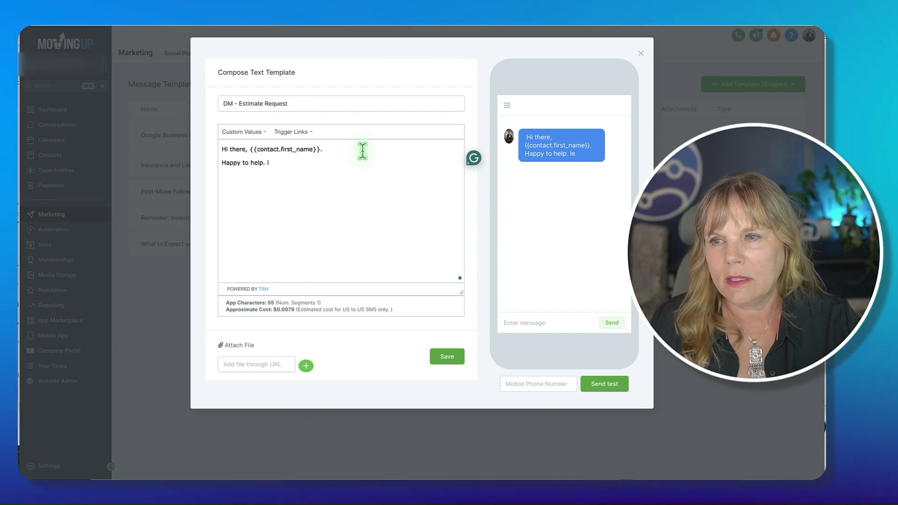
pyautogui.write('Please vist')
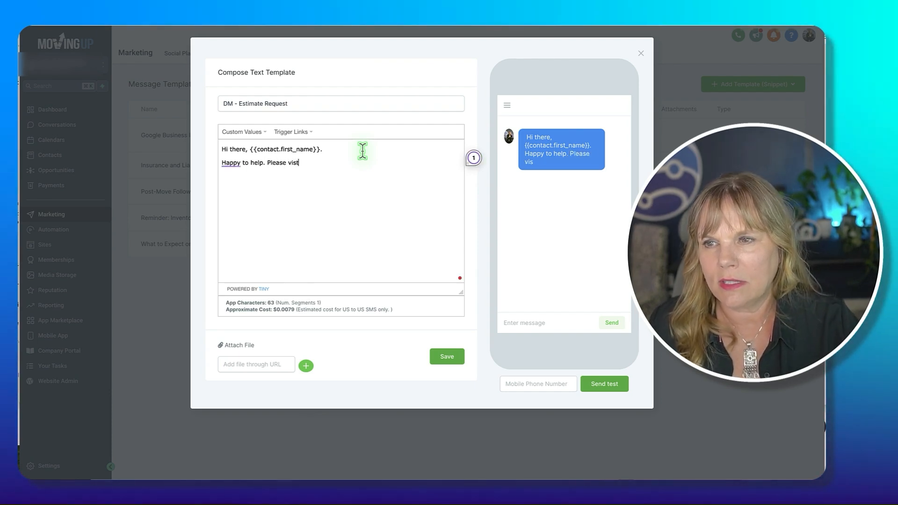
pyautogui.press('BackSpace')
pyautogui.press('BackSpace')
pyautogui.write('sit our estio')
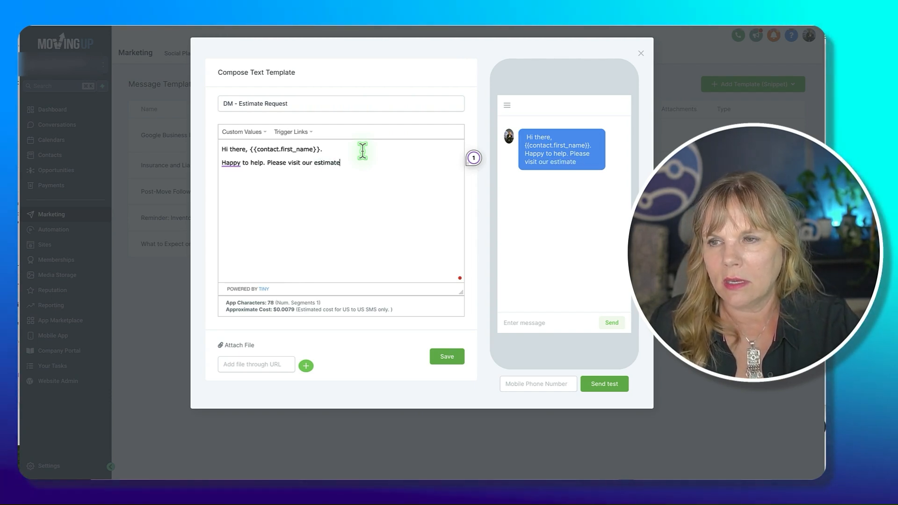
pyautogui.write('mate page ')
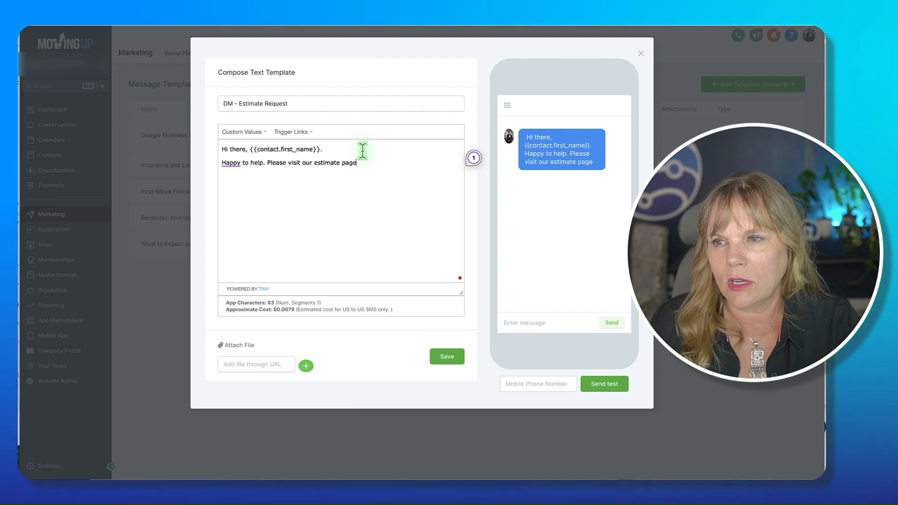
pyautogui.write('at,')
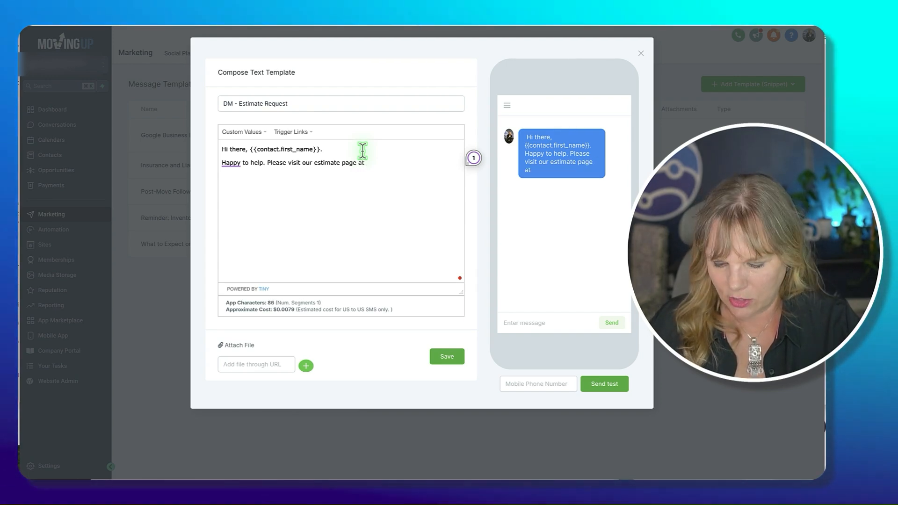
pyautogui.click(232, 136)
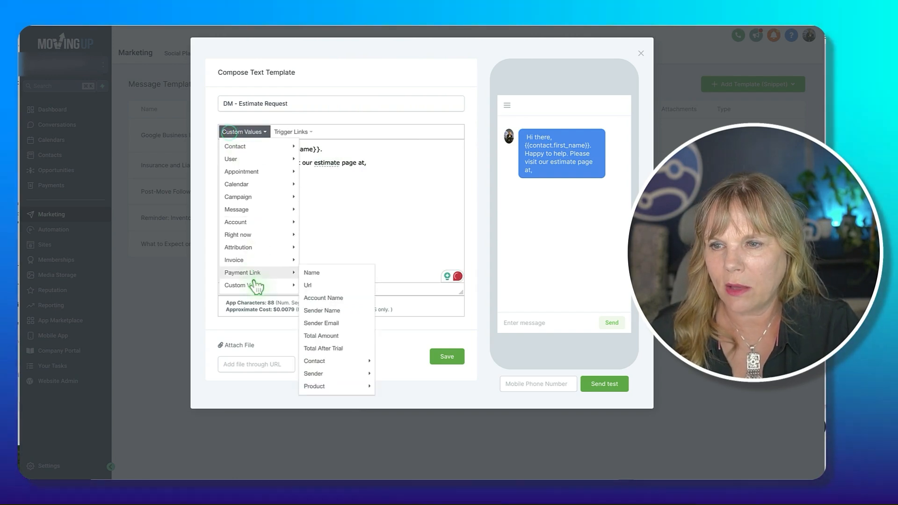
pyautogui.moveTo(253, 286)
pyautogui.scroll(-3, 343, 258)
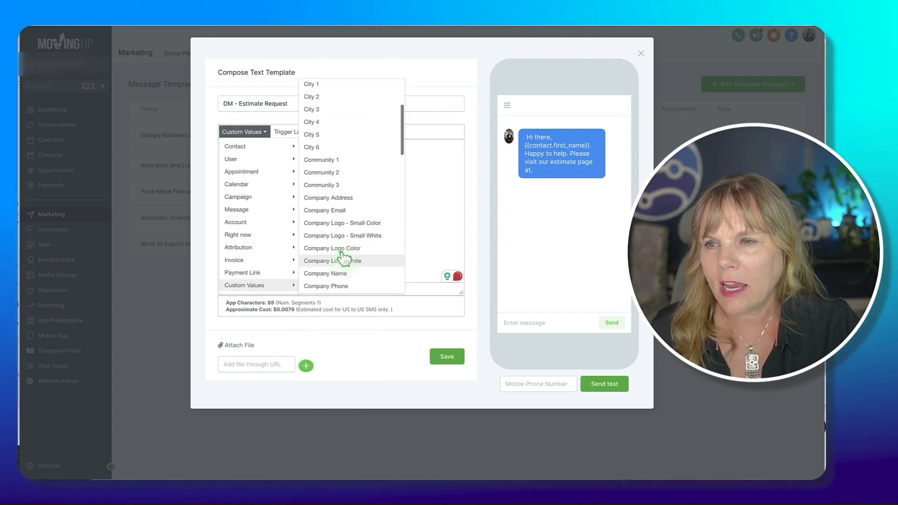
pyautogui.click(401, 172)
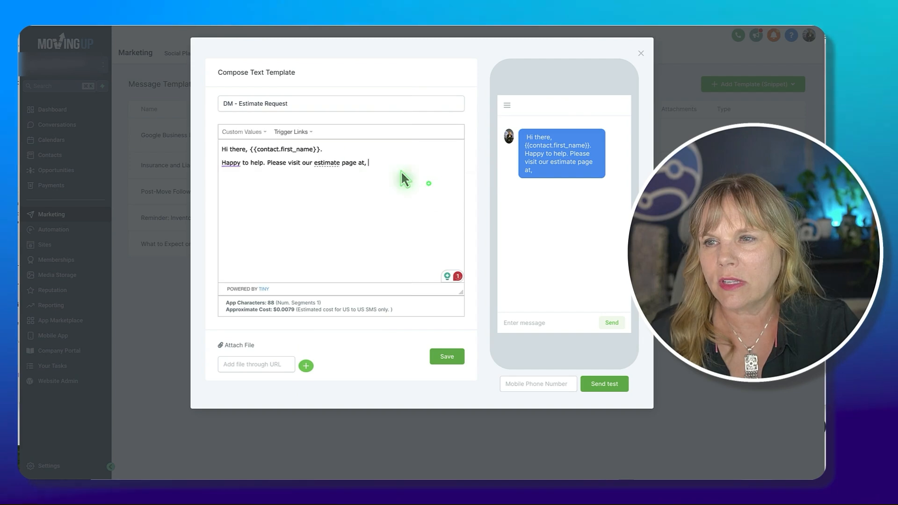
# Insert the Estimate Request trigger link after "Please visit our estimate page at,"
pyautogui.click(289, 133)
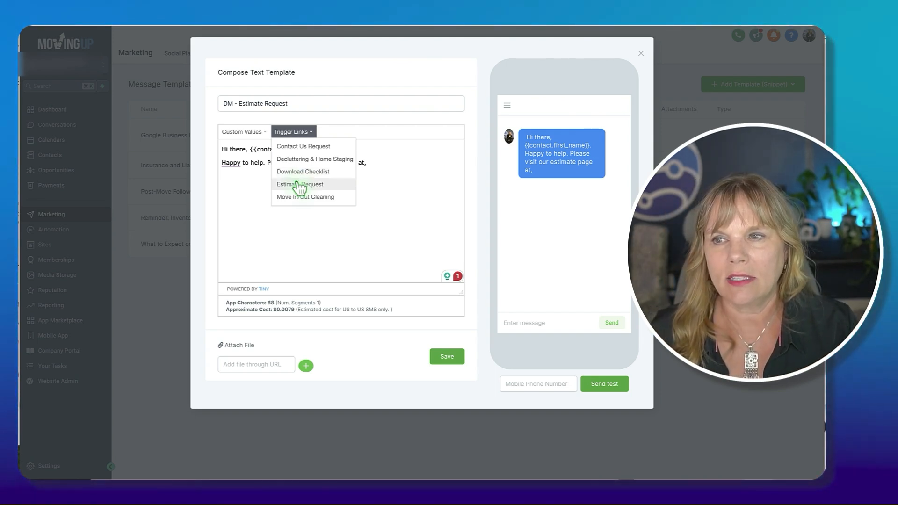
pyautogui.click(296, 184)
pyautogui.click(371, 170)
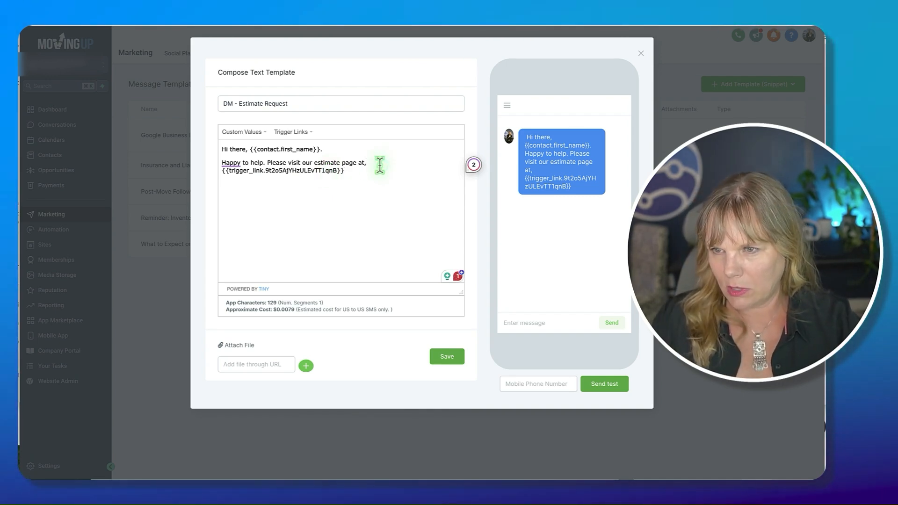
pyautogui.press('BackSpace')
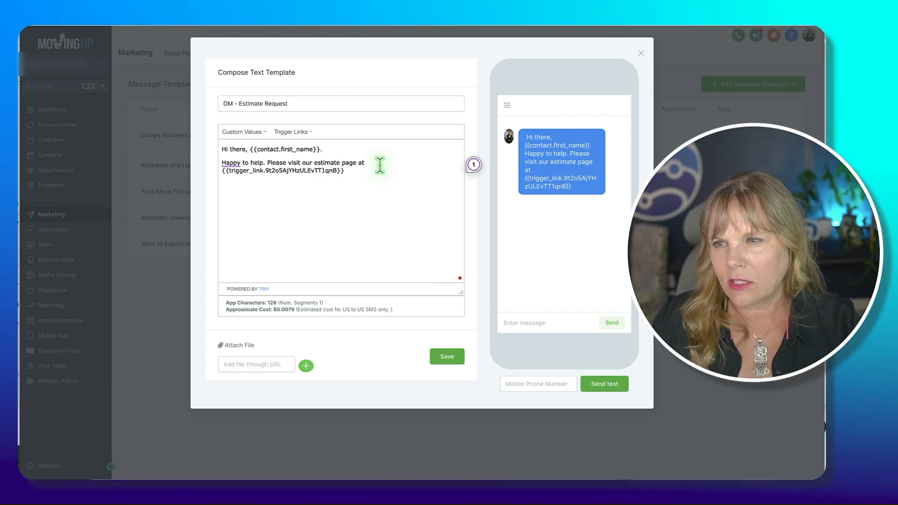
# Add a new line reading "Or call at" followed by the Company Phone custom value
pyautogui.press('Return')
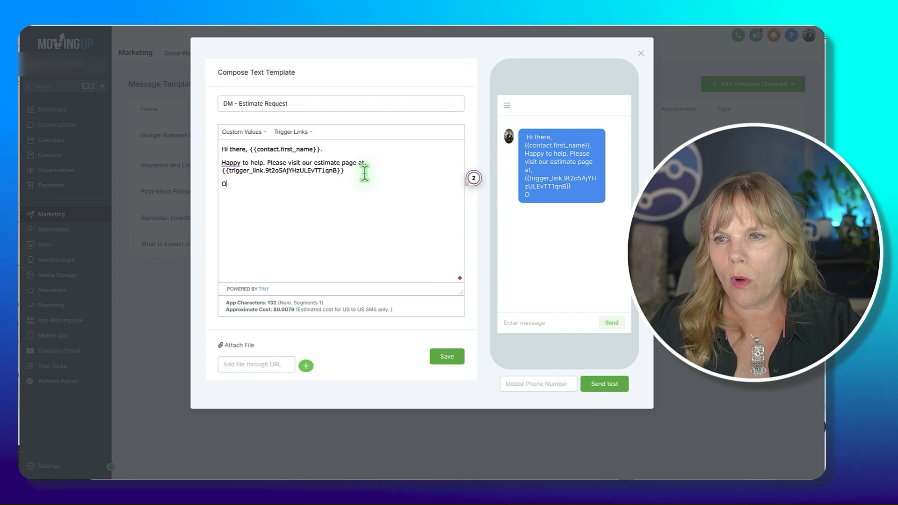
pyautogui.write('Or call at')
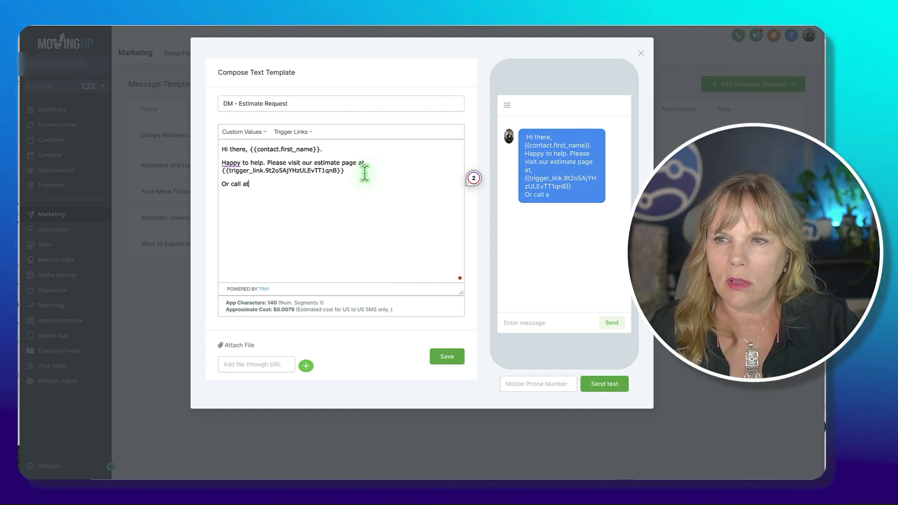
pyautogui.click(244, 132)
pyautogui.moveTo(250, 284)
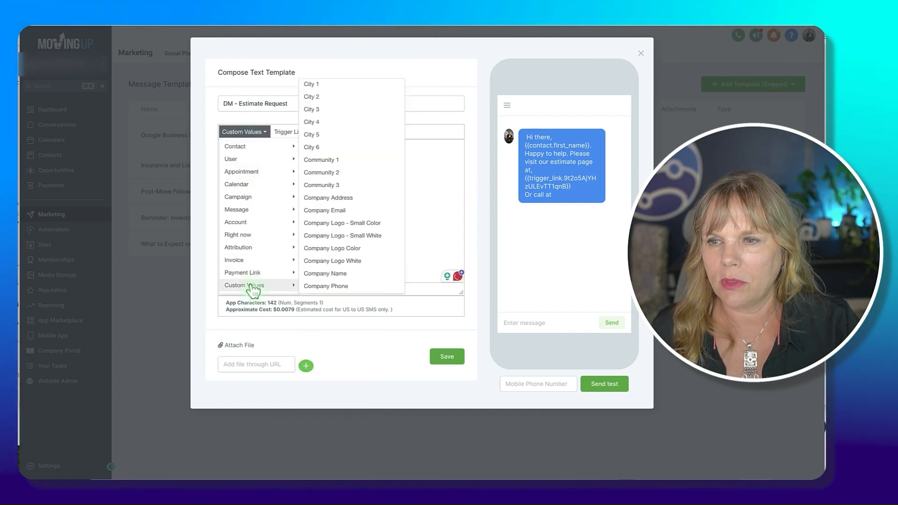
pyautogui.click(330, 285)
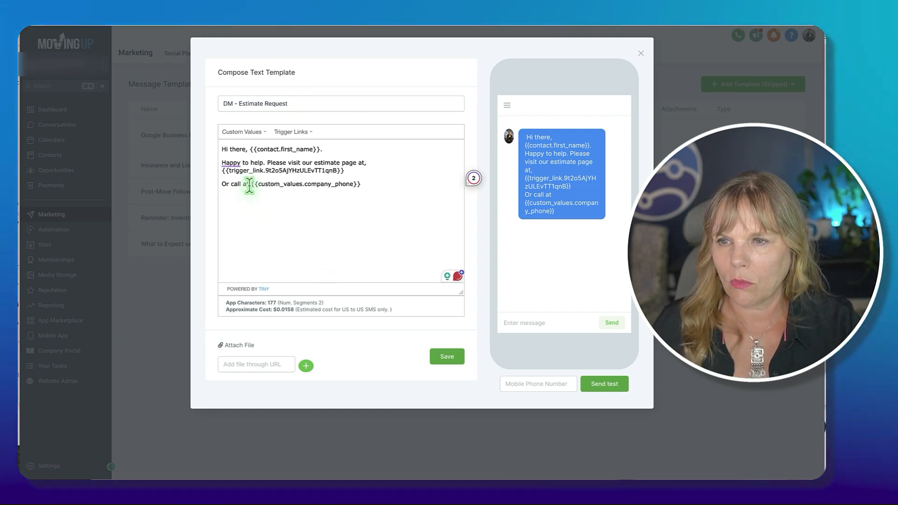
# Reword the last line to "Or call us at {{custom_values.company_phone}}." and save the text template
pyautogui.press('BackSpace')
pyautogui.press('BackSpace')
pyautogui.write('us at')
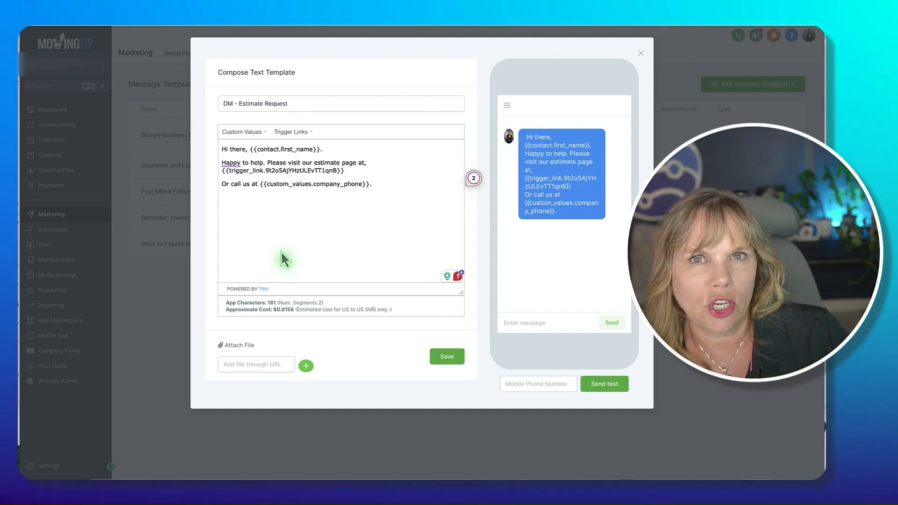
pyautogui.click(446, 357)
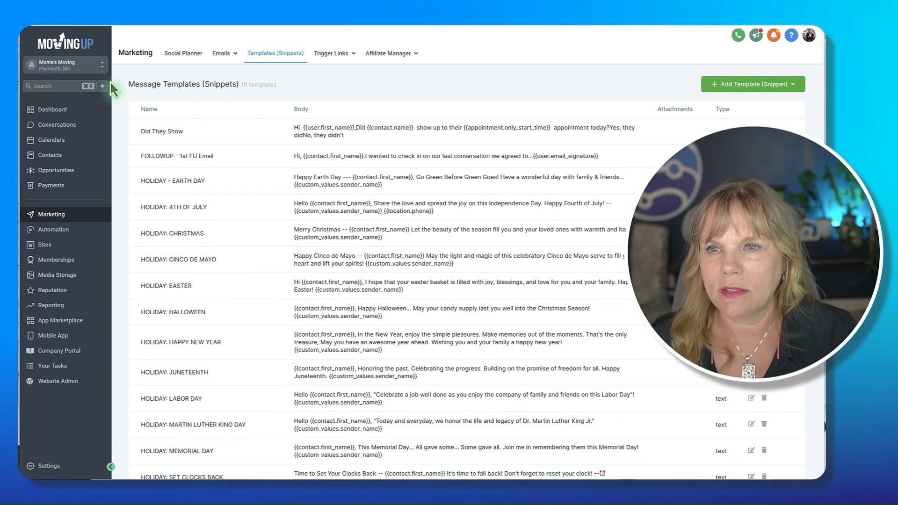
# Open the first contact in the contacts list and insert the "FOLLOWUP - 1st FU Email" template into a new email
pyautogui.click(57, 155)
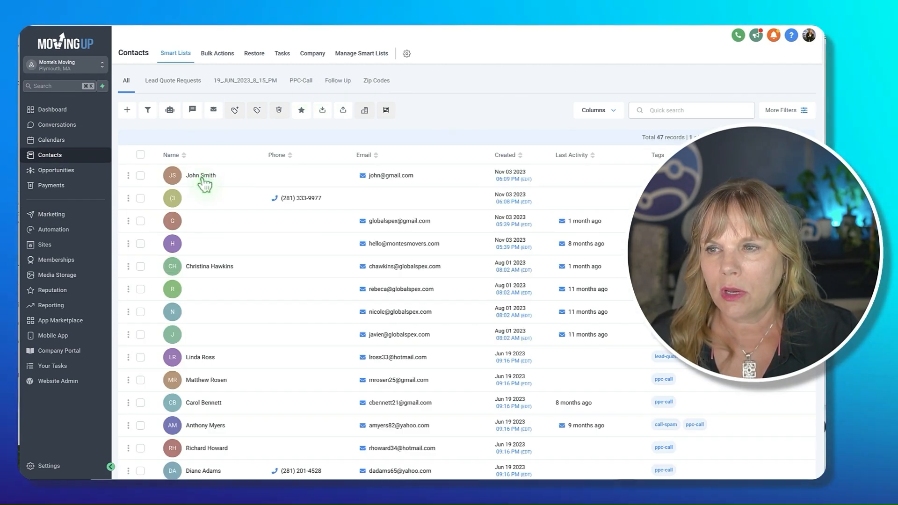
pyautogui.click(201, 176)
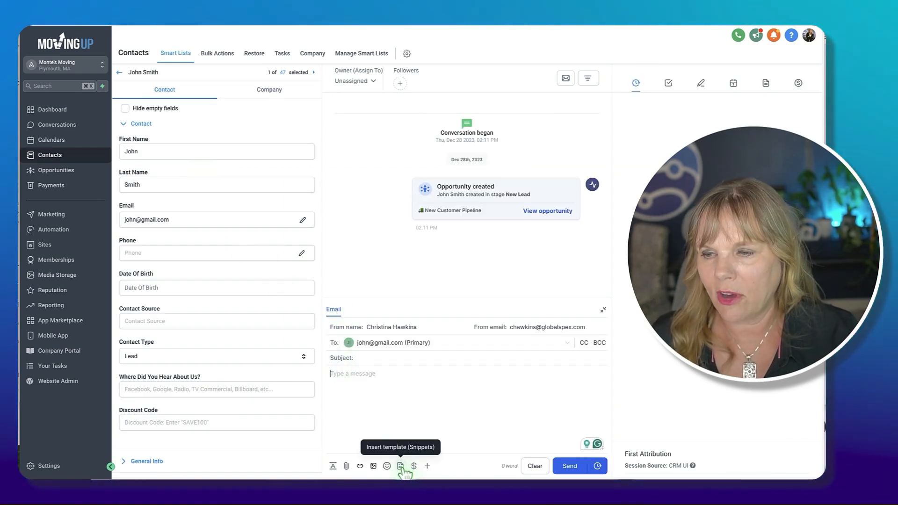
pyautogui.click(401, 465)
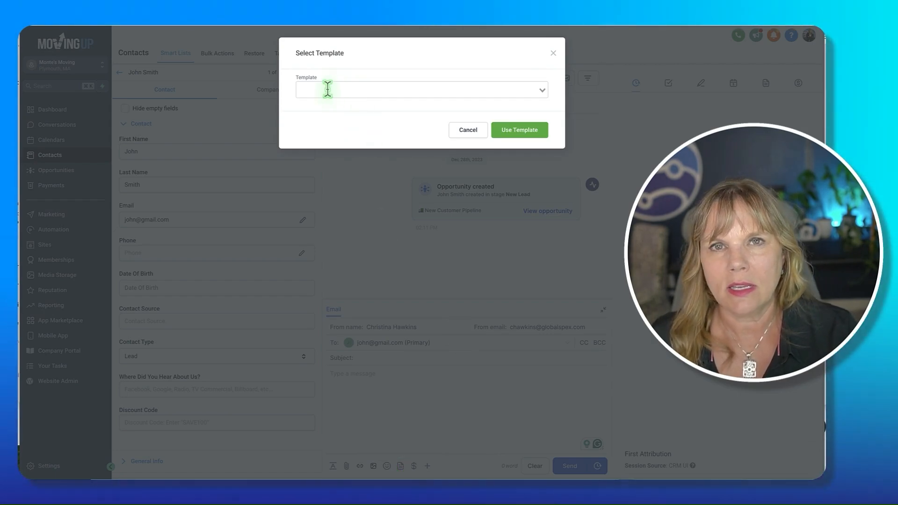
pyautogui.click(347, 89)
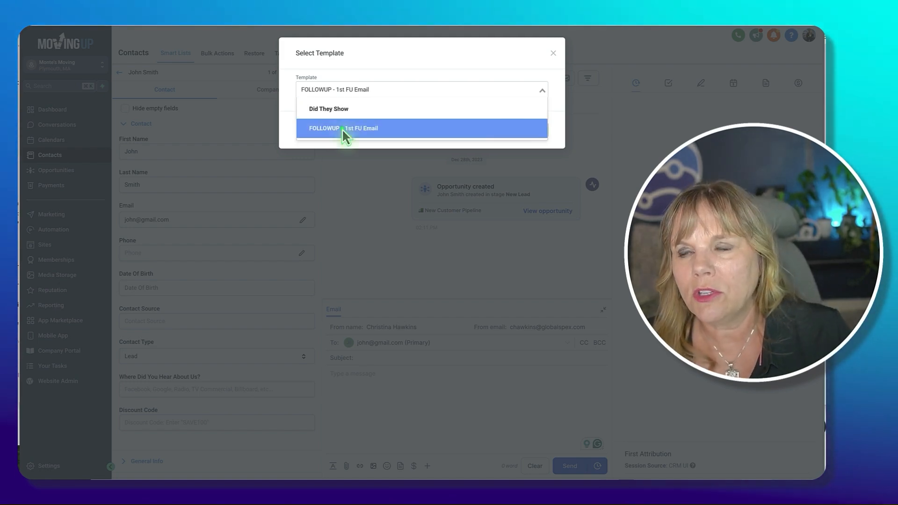
pyautogui.click(341, 128)
pyautogui.click(504, 134)
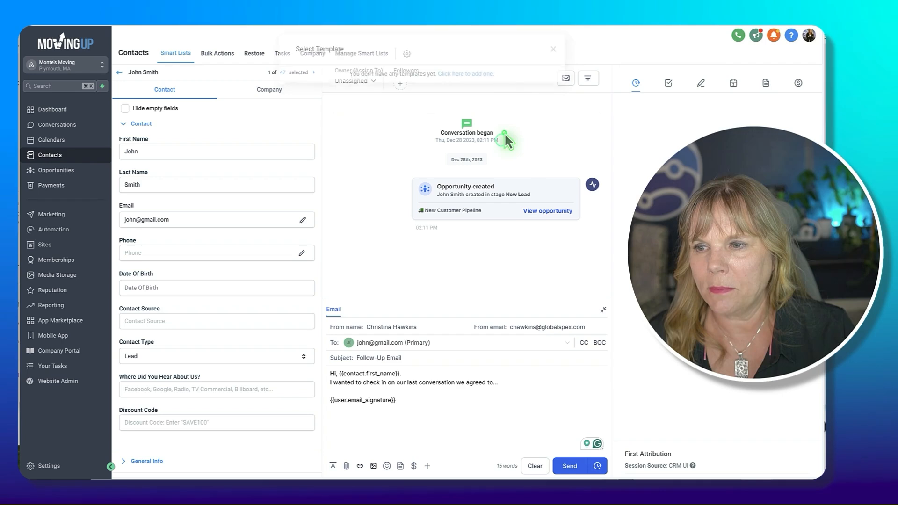
# Replace the ellipsis after "our last conversation we agreed to" in the email body with a comma
pyautogui.moveTo(400, 373)
pyautogui.mouseDown()
pyautogui.moveTo(340, 373)
pyautogui.moveTo(339, 402)
pyautogui.mouseUp()
pyautogui.click(445, 410)
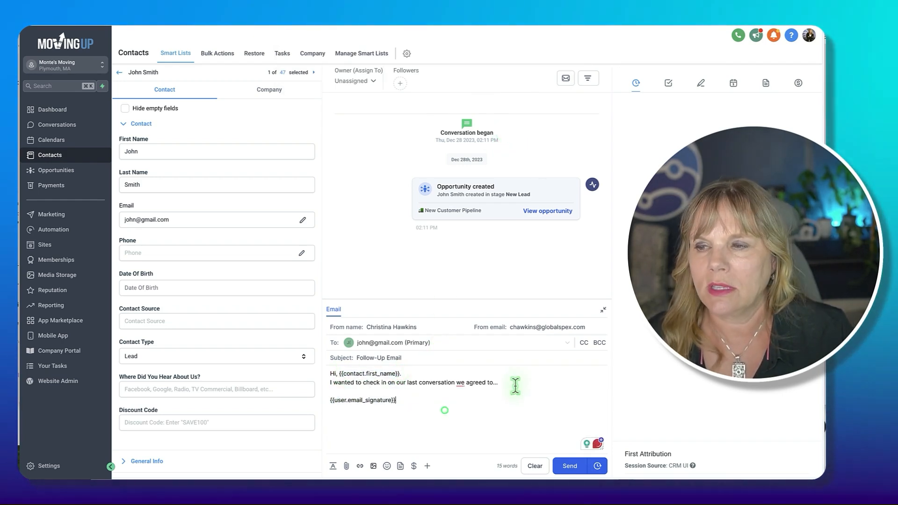
pyautogui.click(515, 383)
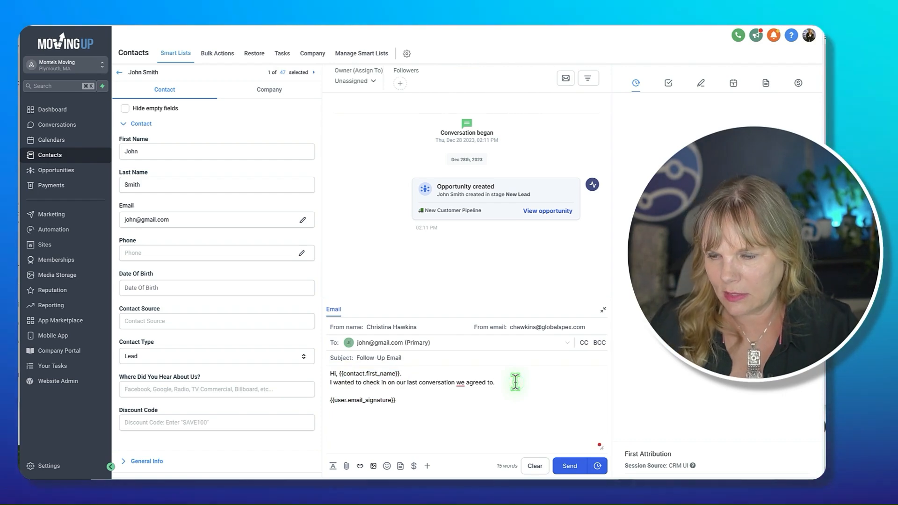
pyautogui.press('BackSpace')
pyautogui.press('BackSpace')
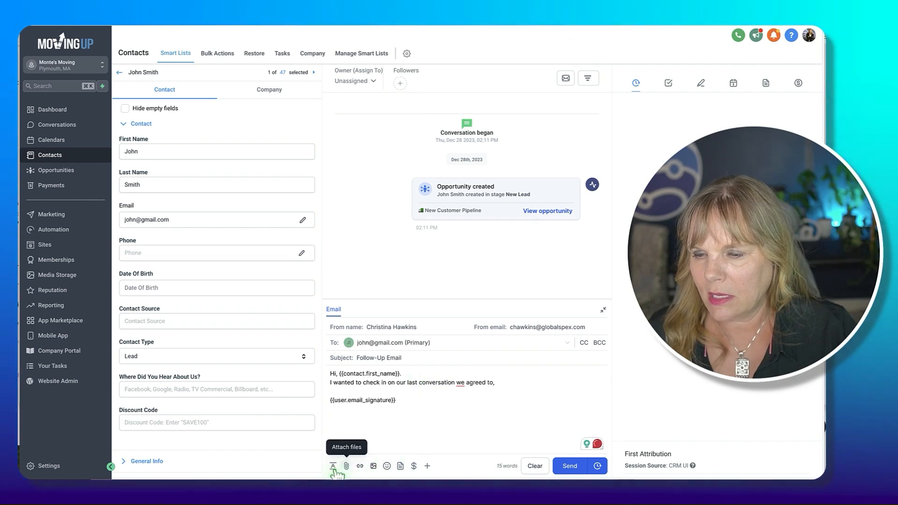
# Start embedding a link at the end of the email sentence, with type Trigger Link and the "Quote Request" trigger link selected
pyautogui.click(360, 466)
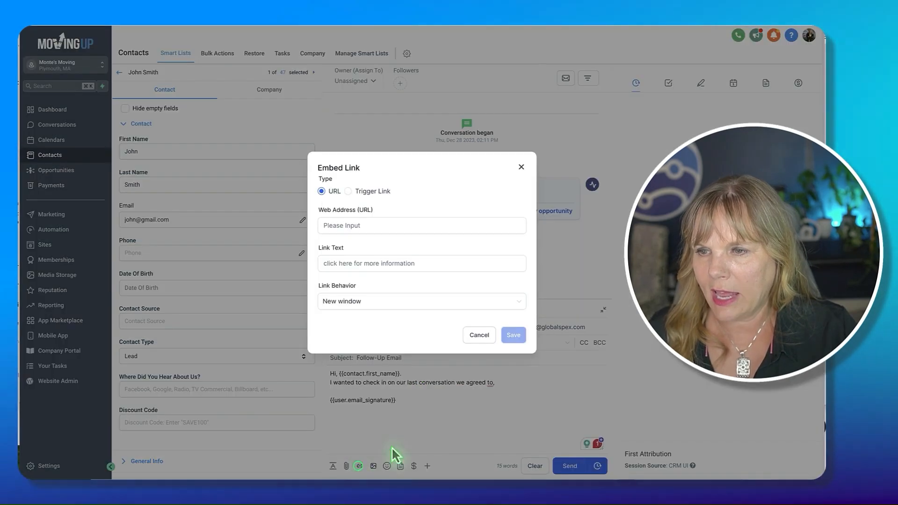
pyautogui.click(395, 262)
pyautogui.click(393, 303)
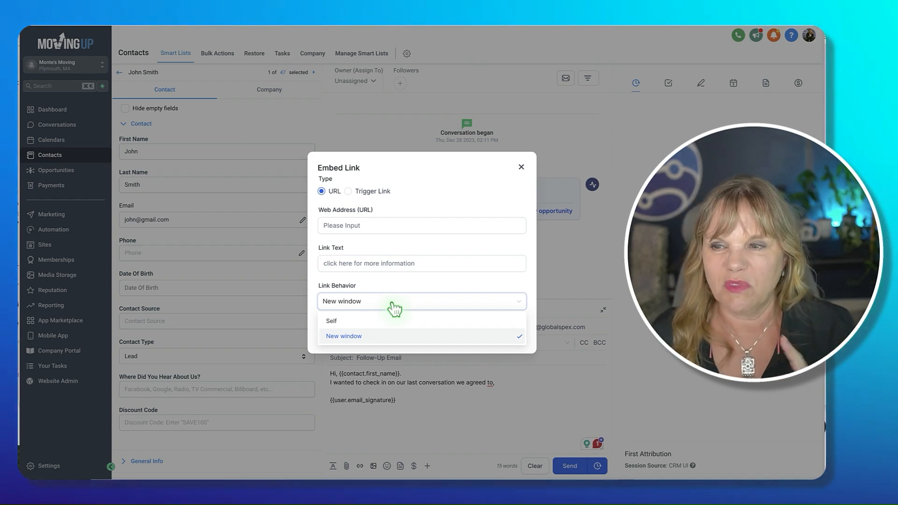
pyautogui.click(349, 192)
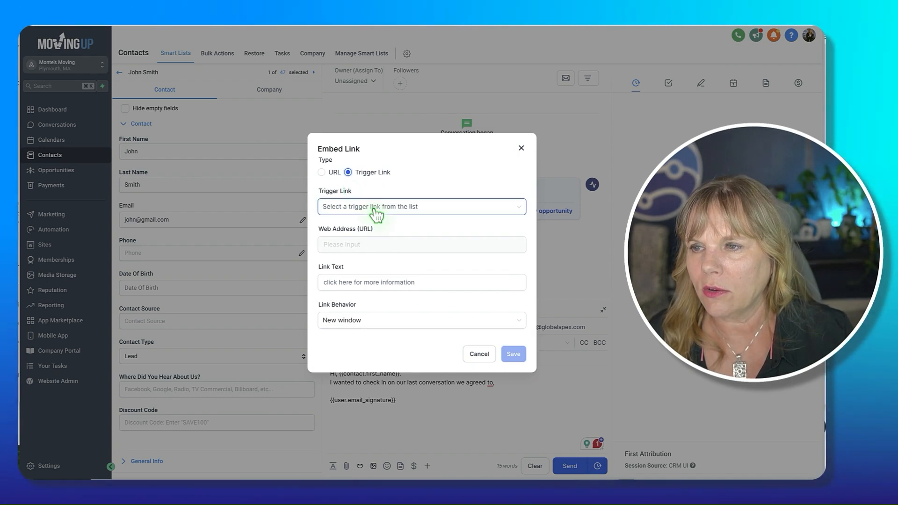
pyautogui.click(376, 212)
pyautogui.click(374, 226)
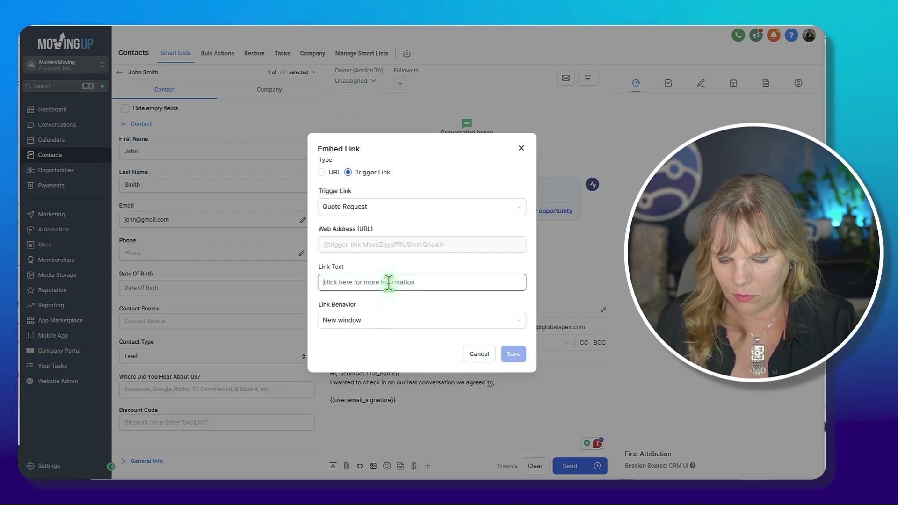
# Set the link text to "Estimate Request", save the link into the email body, and end the sentence with a period
pyautogui.click(388, 283)
pyautogui.write('Estimate Req')
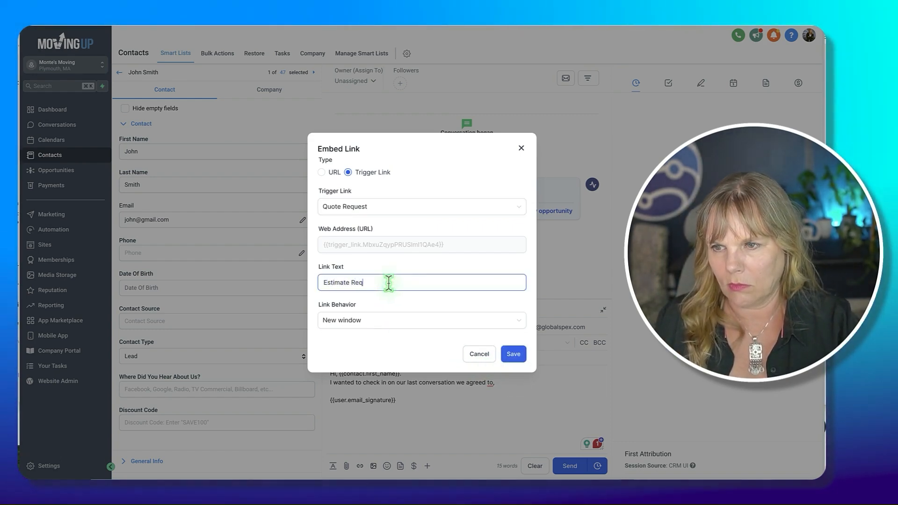
pyautogui.write('uest')
pyautogui.click(518, 353)
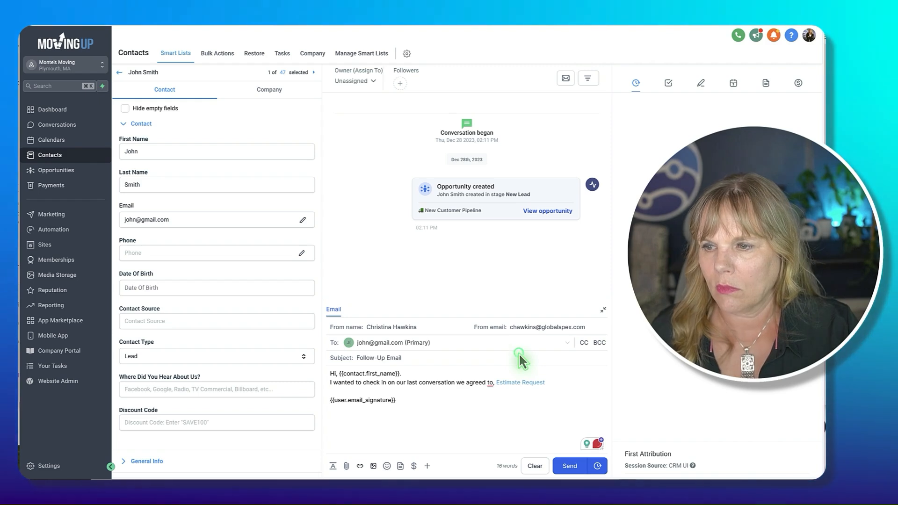
pyautogui.write('.')
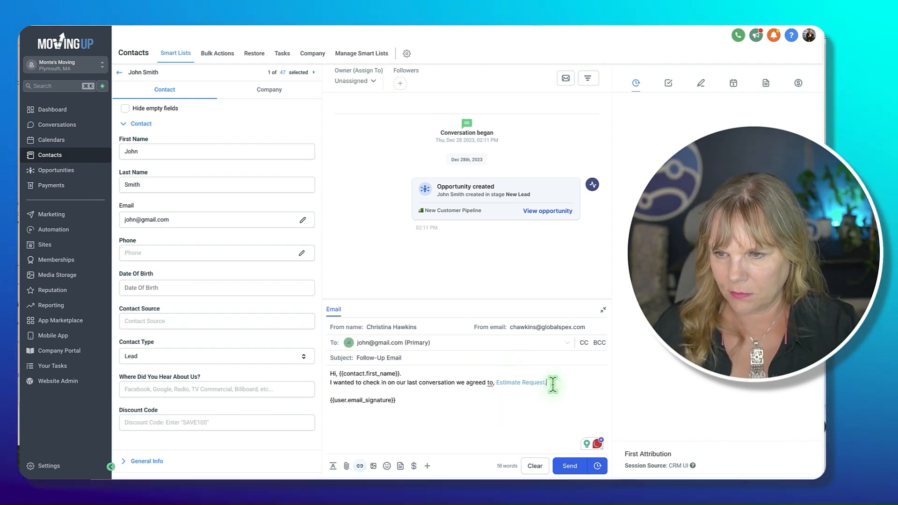
pyautogui.click(537, 389)
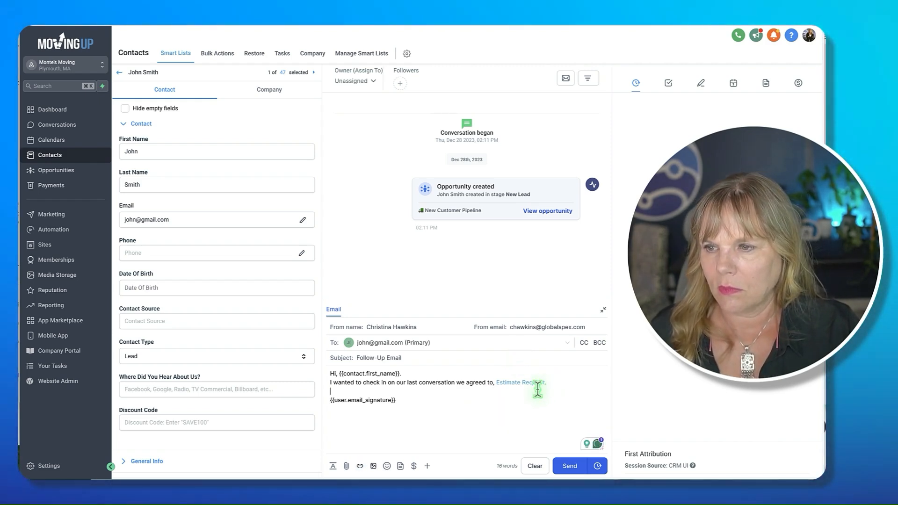
pyautogui.click(173, 223)
pyautogui.click(358, 255)
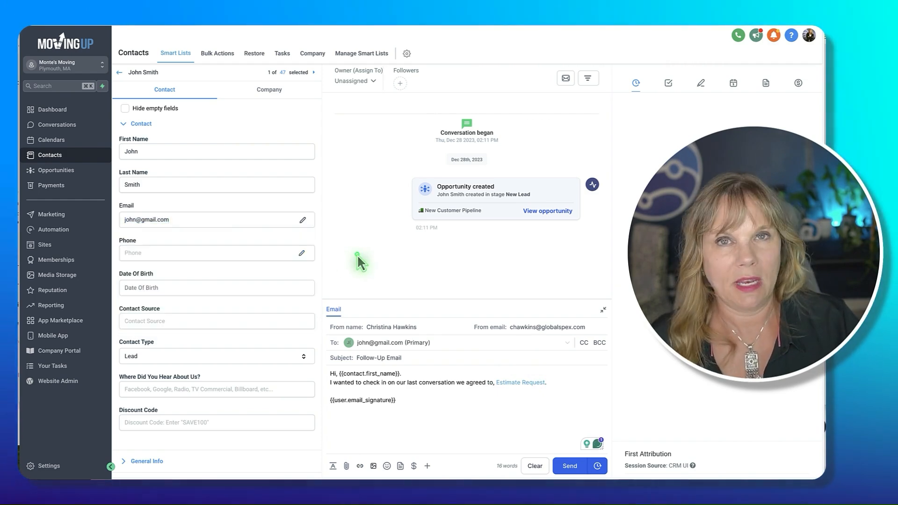